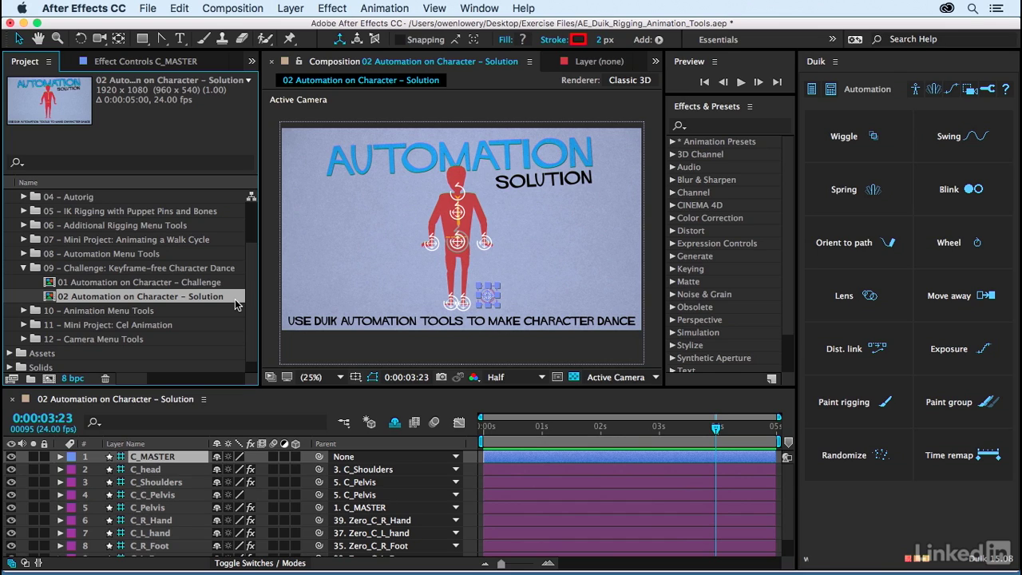
# - Try moving the C_Pelvis and C_C_Pelvis controllers slightly in the composition, and undo the moves
pyautogui.click(176, 511)
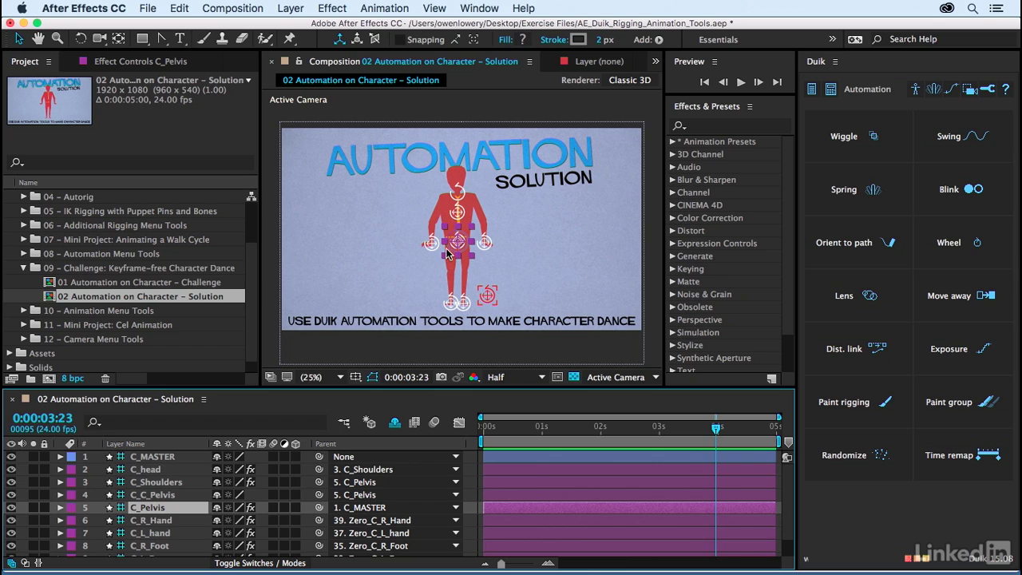
pyautogui.scroll(2, 449, 254)
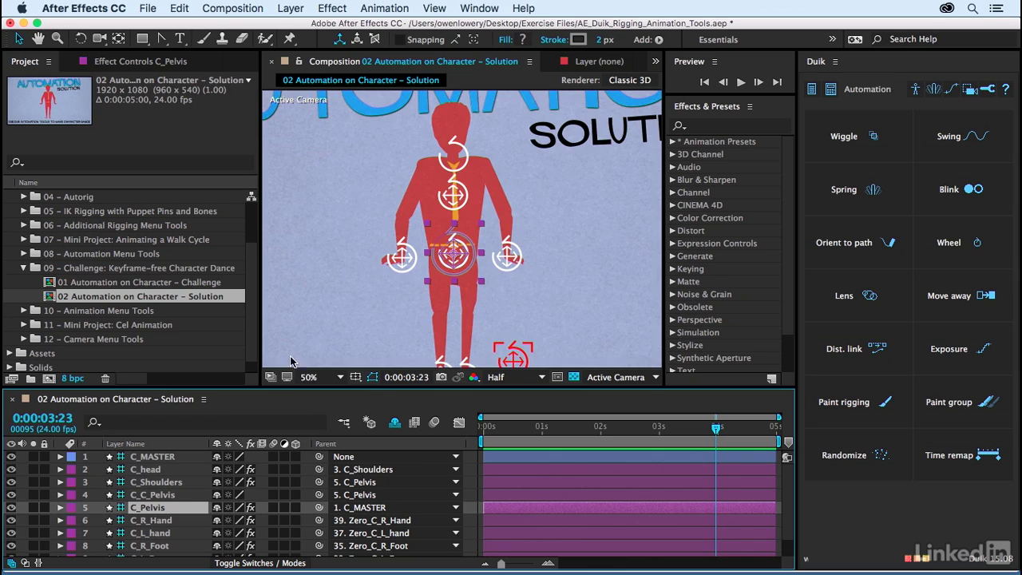
pyautogui.moveTo(453, 255)
pyautogui.mouseDown()
pyautogui.moveTo(457, 268)
pyautogui.moveTo(442, 262)
pyautogui.mouseUp()
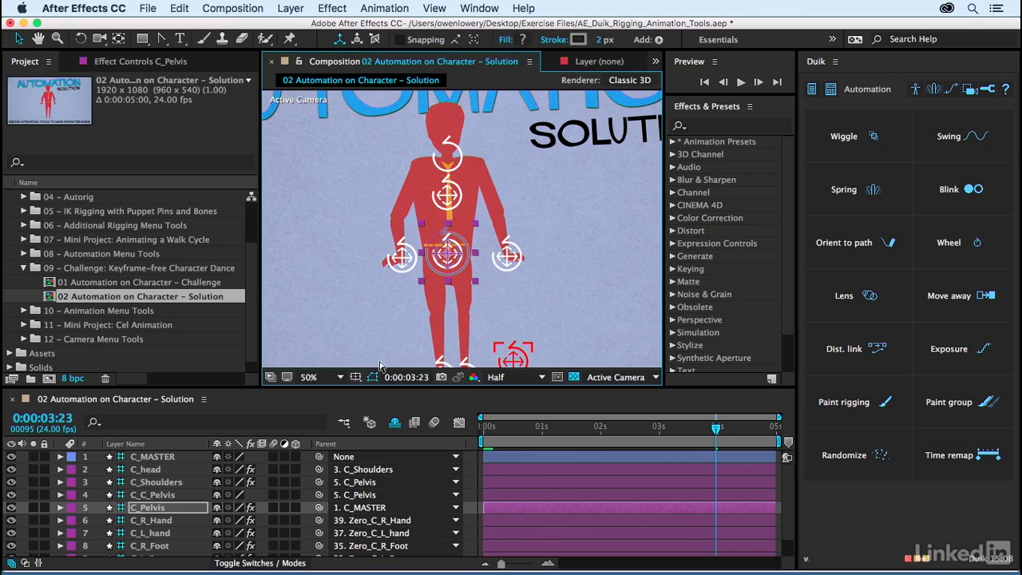
pyautogui.click(174, 495)
pyautogui.moveTo(453, 265); pyautogui.dragTo(445, 263)
pyautogui.press('super+z')
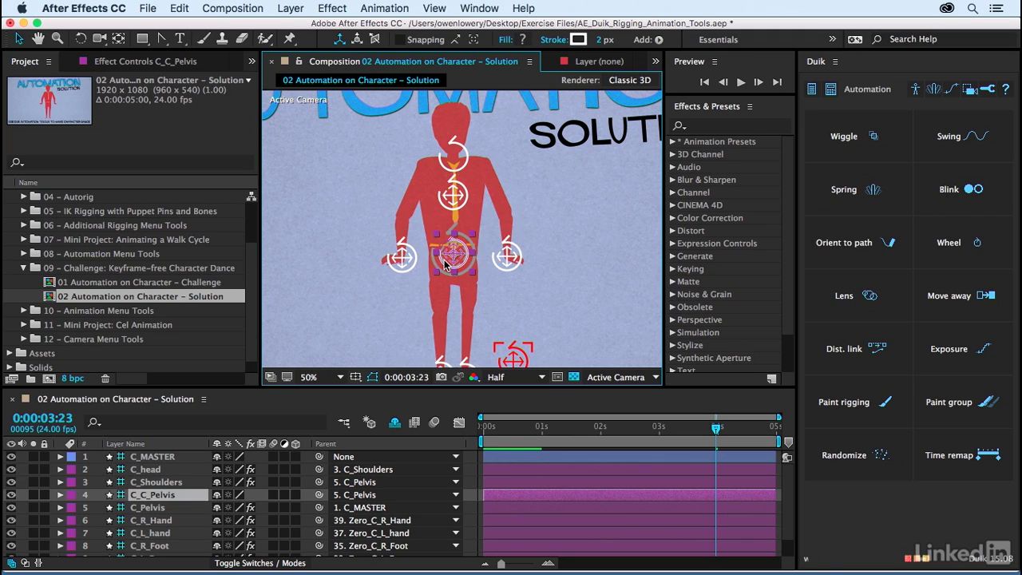
# - Apply Duik's Wiggle automation with All Dimensions to the Position of C_C_Pelvis and select the resulting effect for editing
pyautogui.press('p')
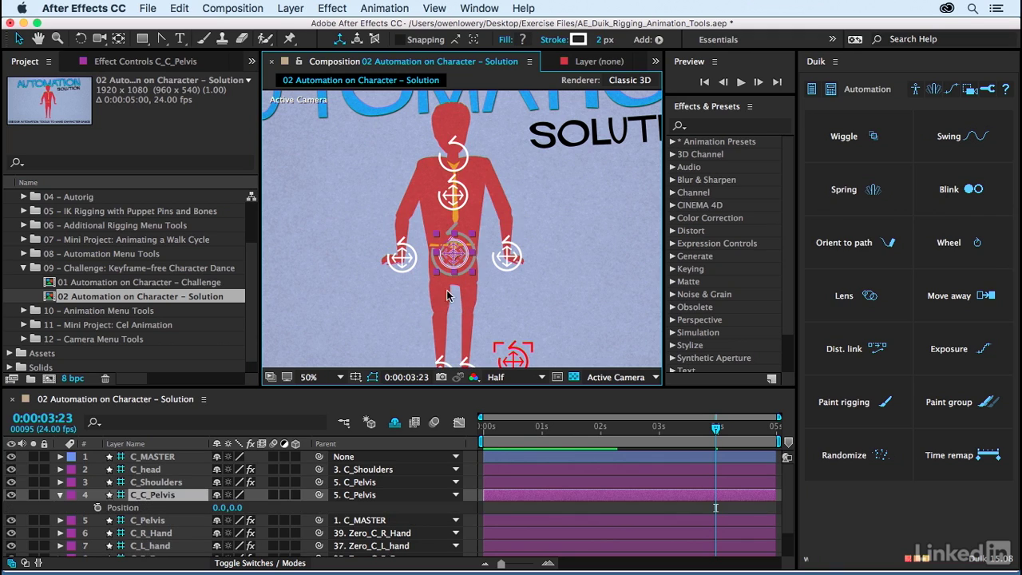
pyautogui.click(124, 508)
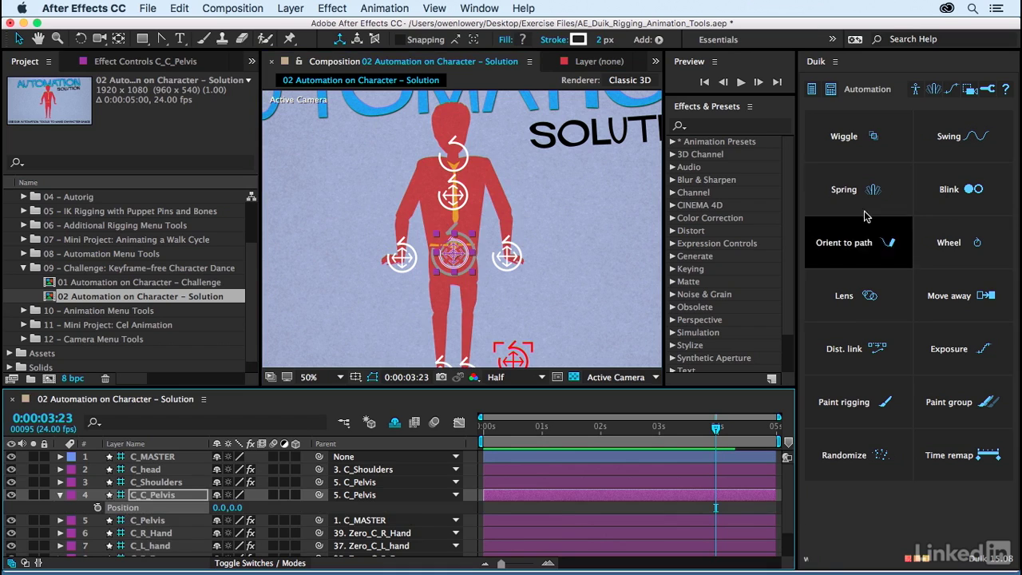
pyautogui.click(861, 155)
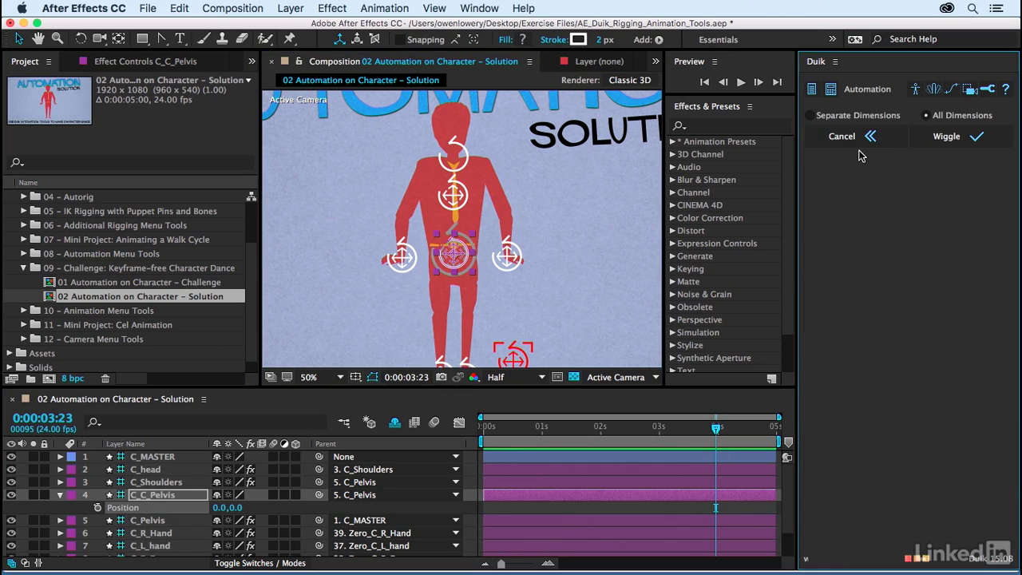
pyautogui.click(952, 121)
pyautogui.click(960, 142)
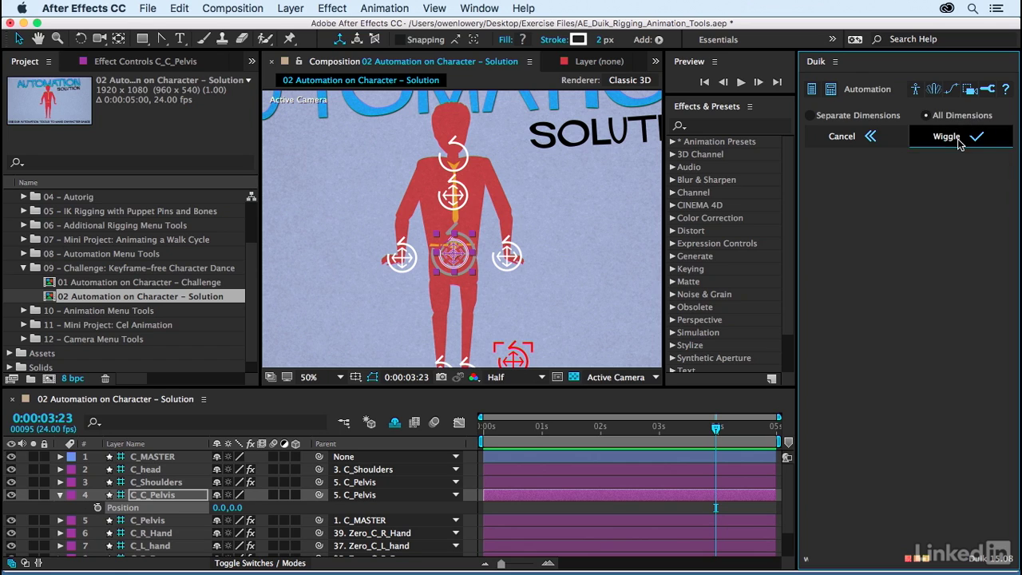
pyautogui.click(73, 509)
pyautogui.click(116, 521)
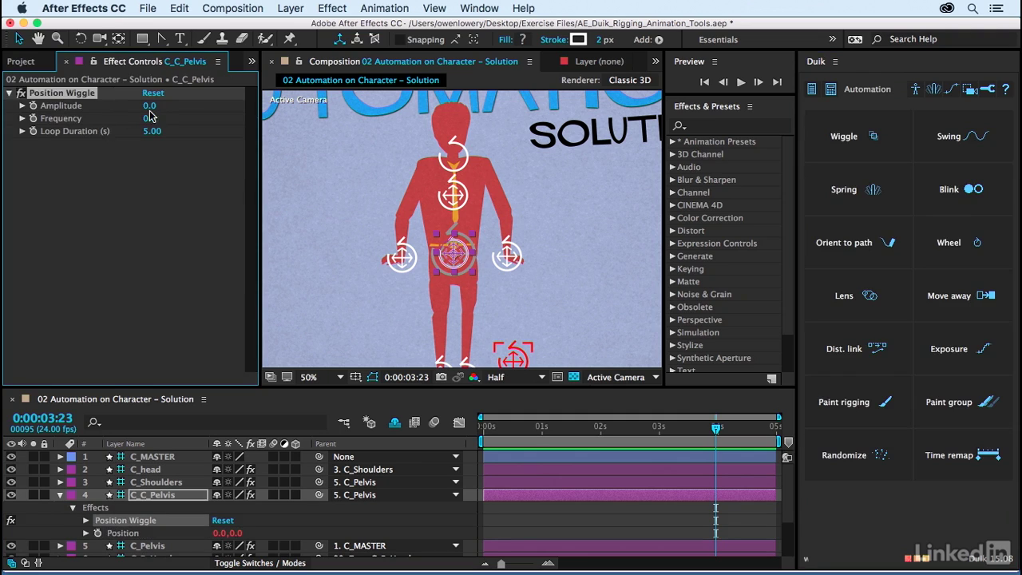
# - Set the C_C_Pelvis Position Wiggle to an amplitude of 40 and a frequency of 0.5, and preview the motion
pyautogui.moveTo(155, 108); pyautogui.dragTo(158, 111)
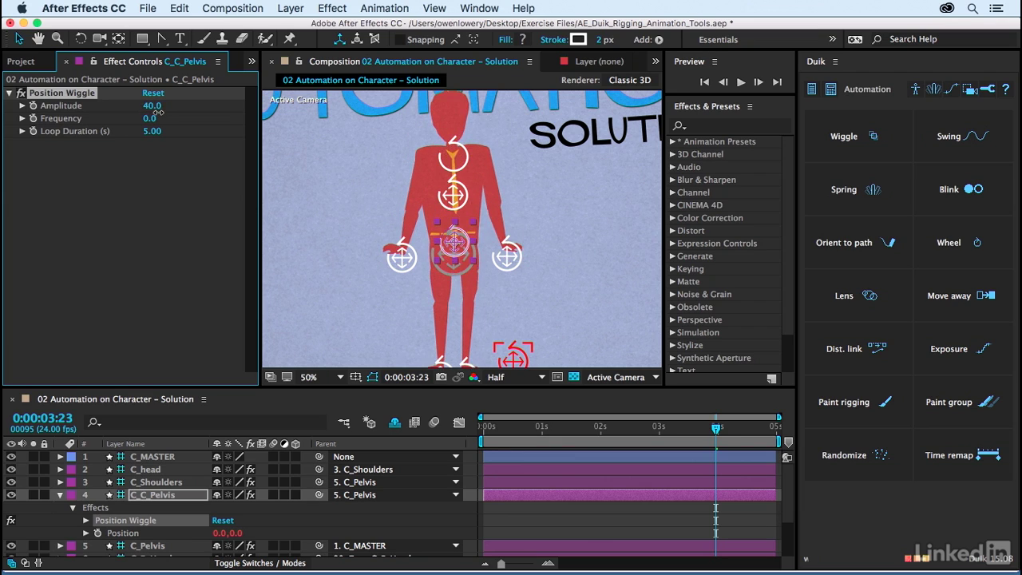
pyautogui.click(150, 118)
pyautogui.press('BackSpace')
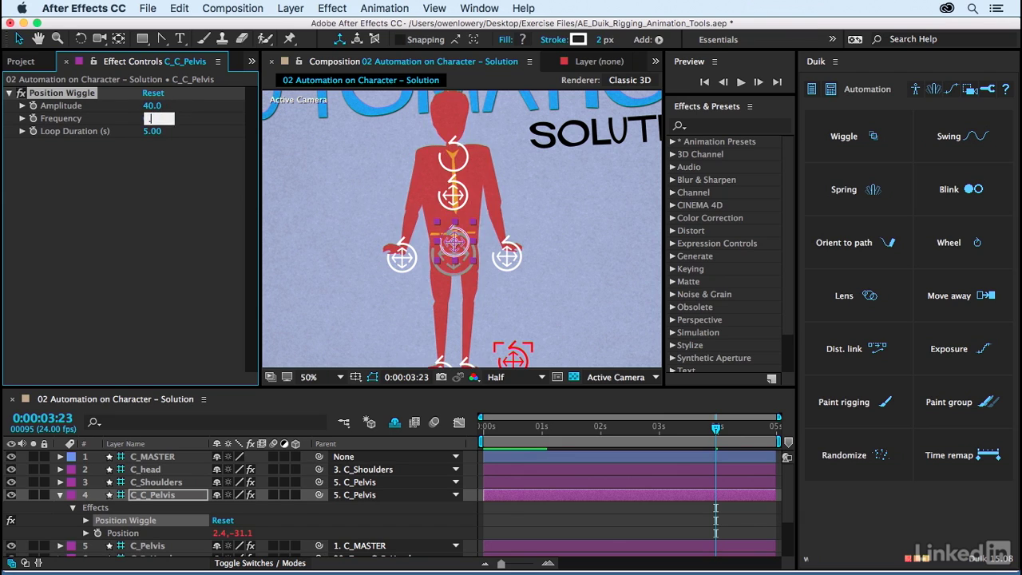
pyautogui.write('.5')
pyautogui.click(128, 251)
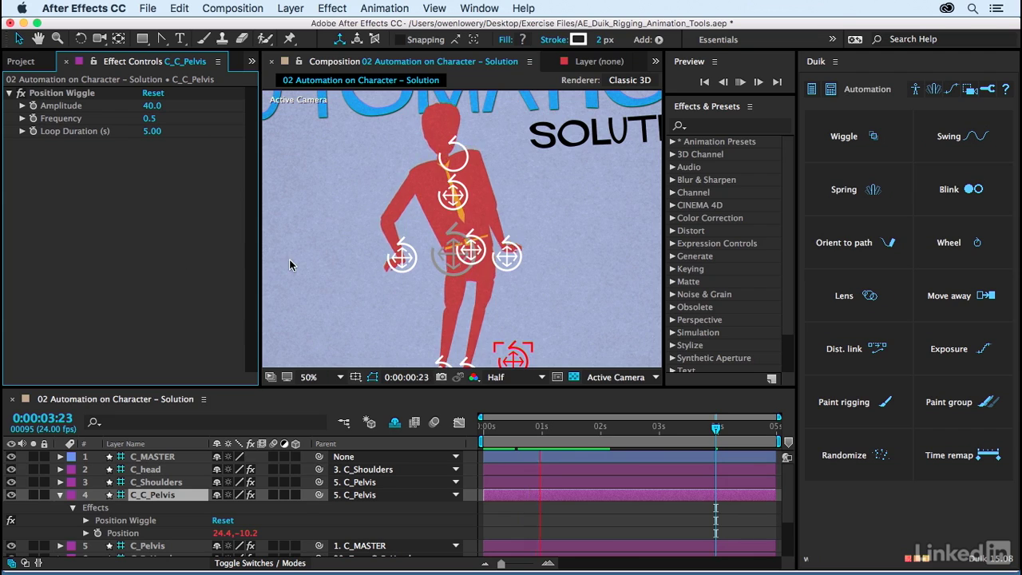
pyautogui.press(',')
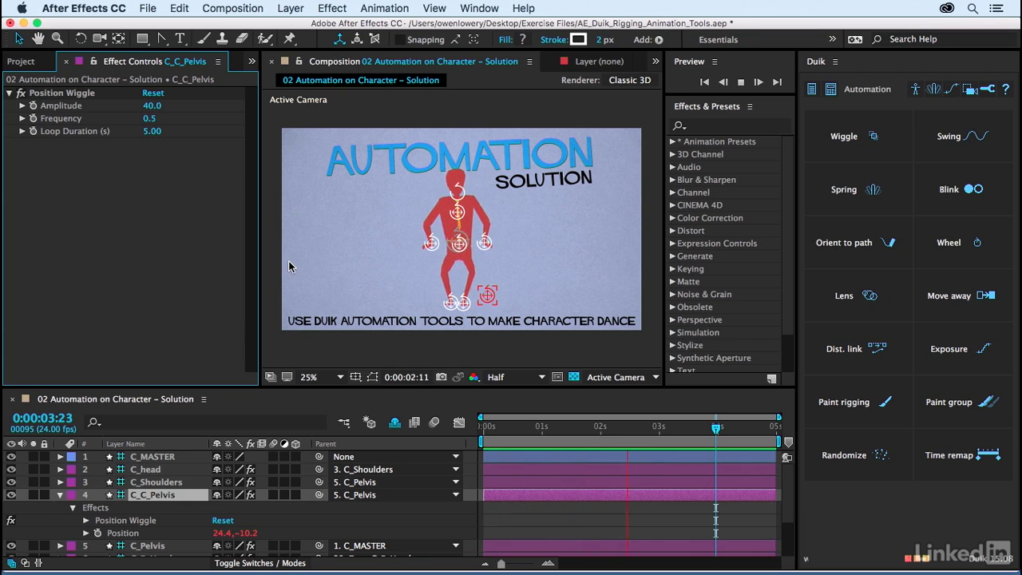
# - Set the C_C_Pelvis Position Wiggle frequency to 2 and its amplitude to 50
pyautogui.click(153, 119)
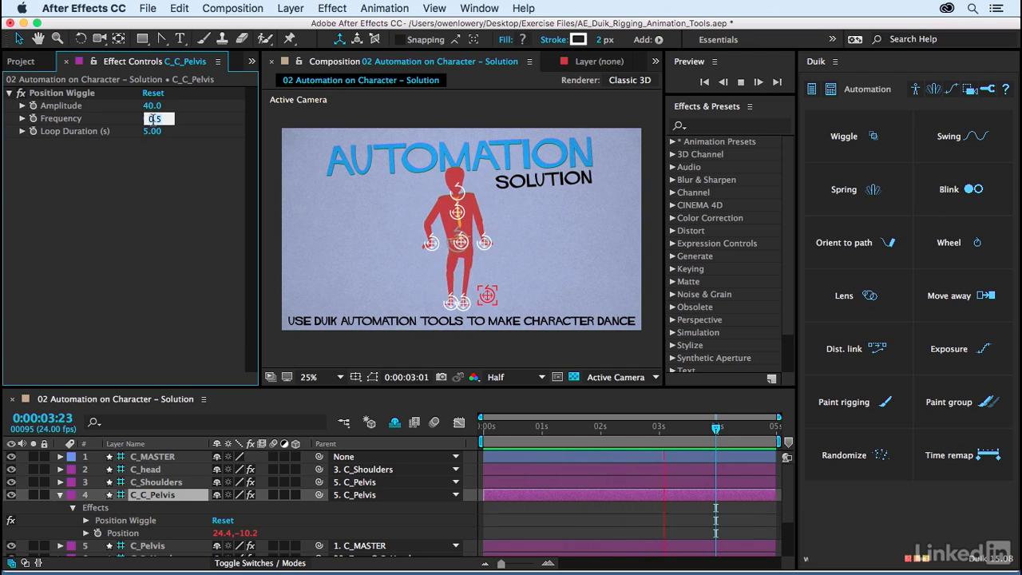
pyautogui.write('2')
pyautogui.press('Return')
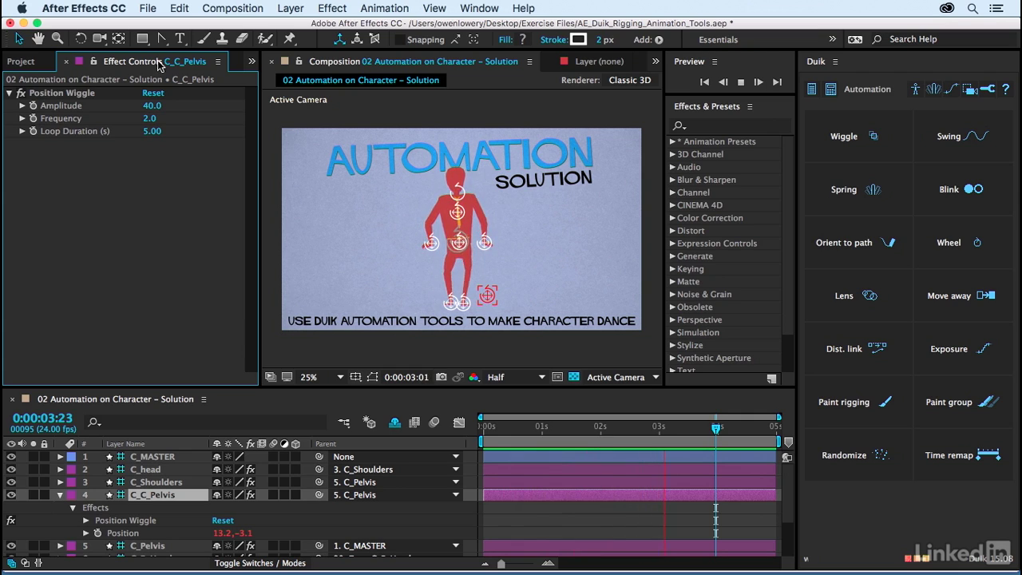
pyautogui.click(154, 106)
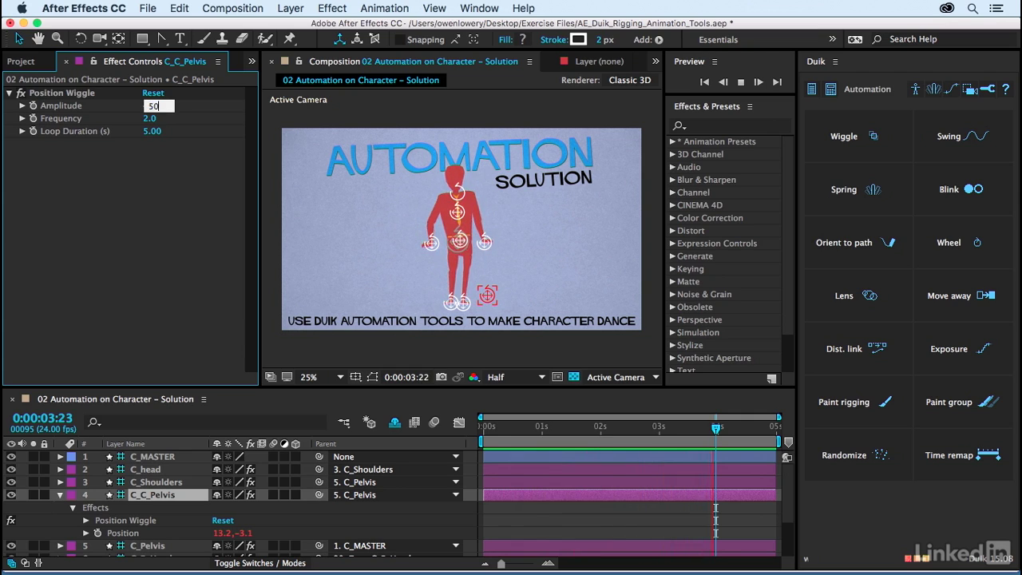
pyautogui.press('Return')
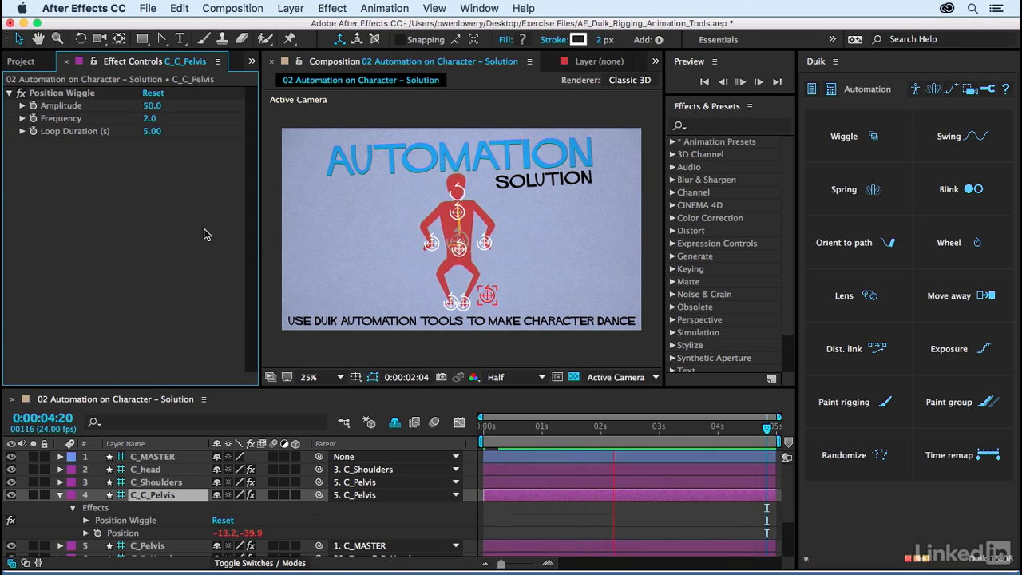
# - Apply Duik's Swing automation to the Position of the C_R_Foot controller and preview the foot motion from the start
pyautogui.click(452, 306)
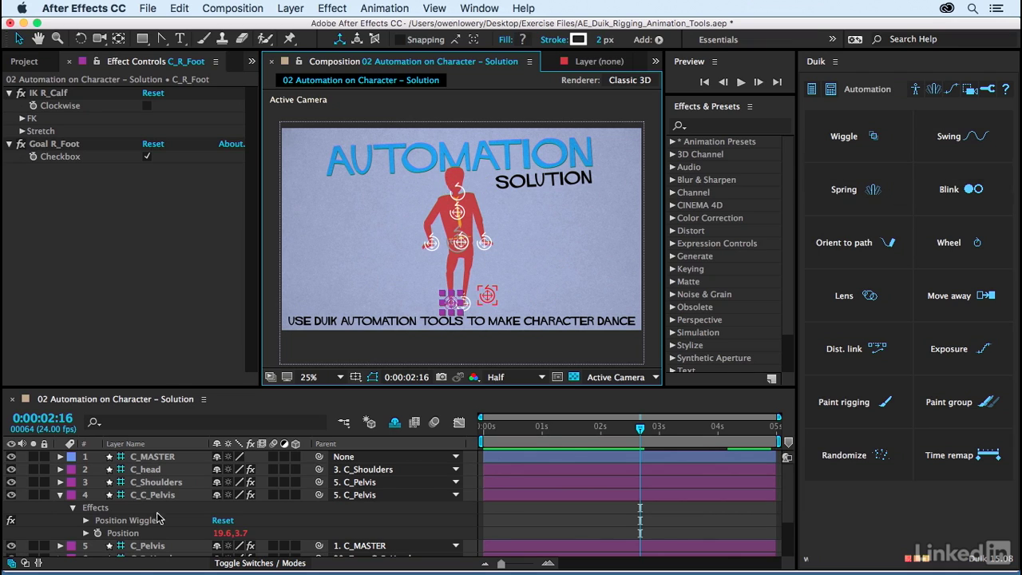
pyautogui.scroll(-3, 159, 508)
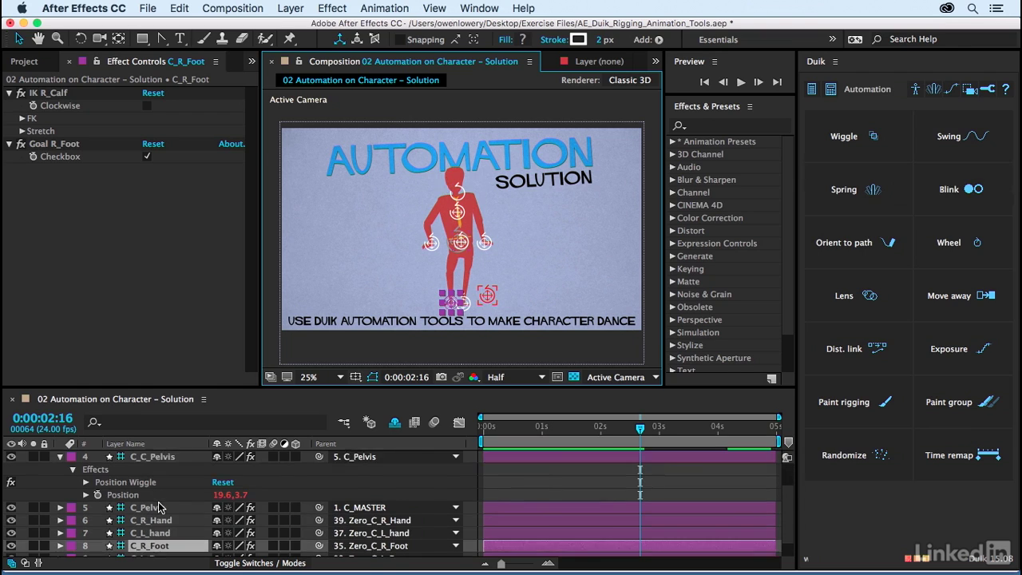
pyautogui.press('p')
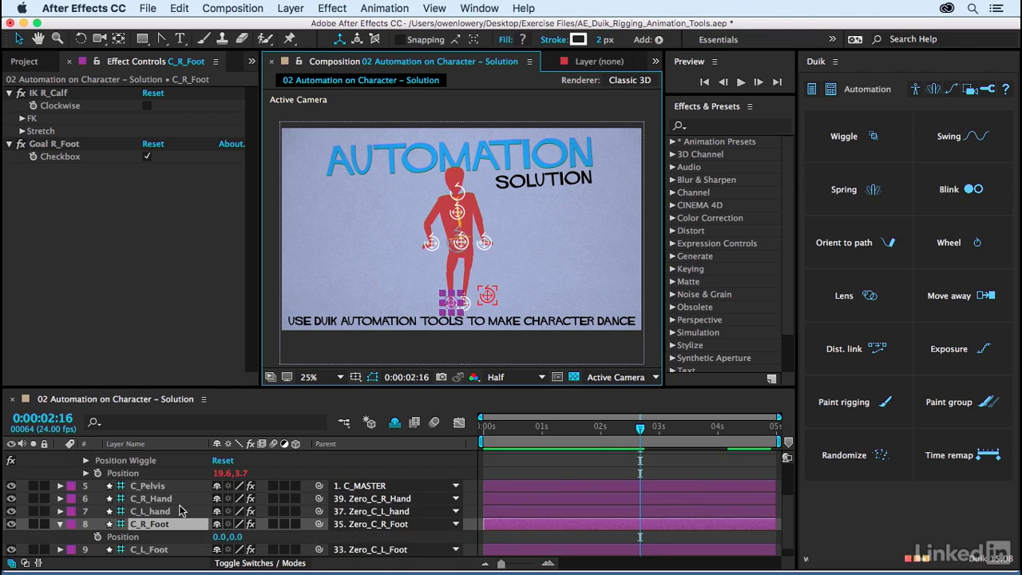
pyautogui.scroll(-1, 183, 515)
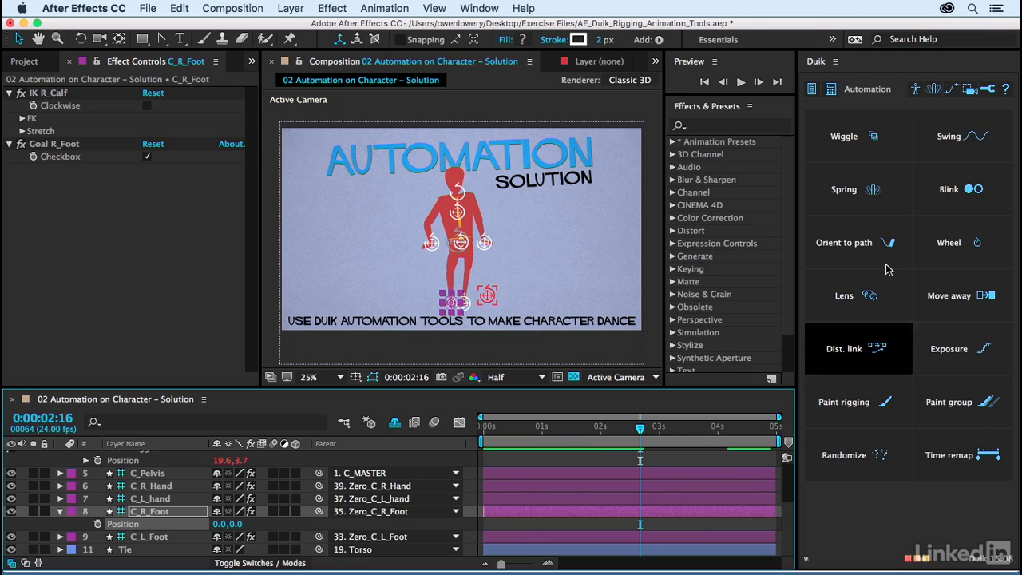
pyautogui.click(975, 141)
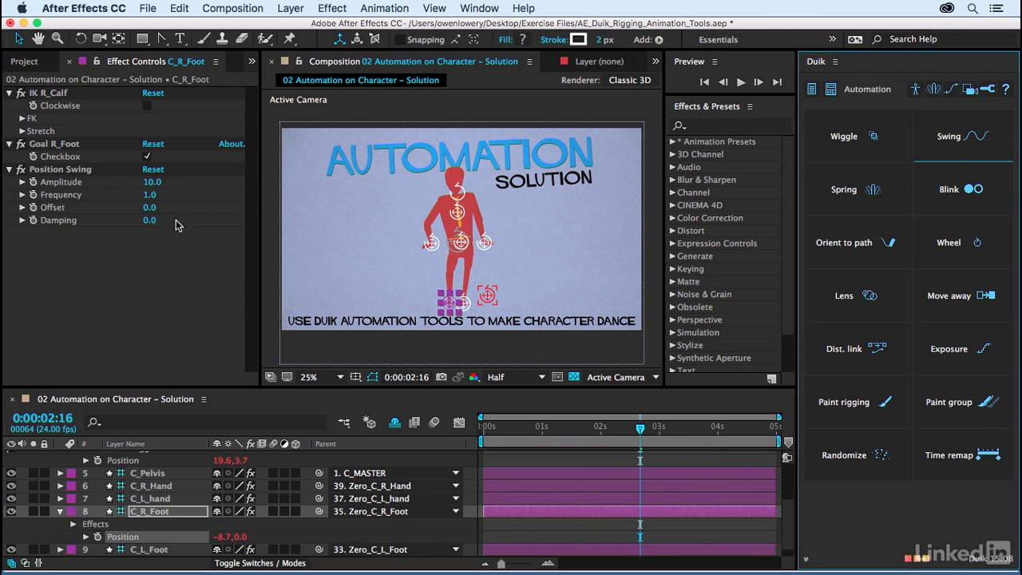
pyautogui.click(599, 430)
pyautogui.press('space')
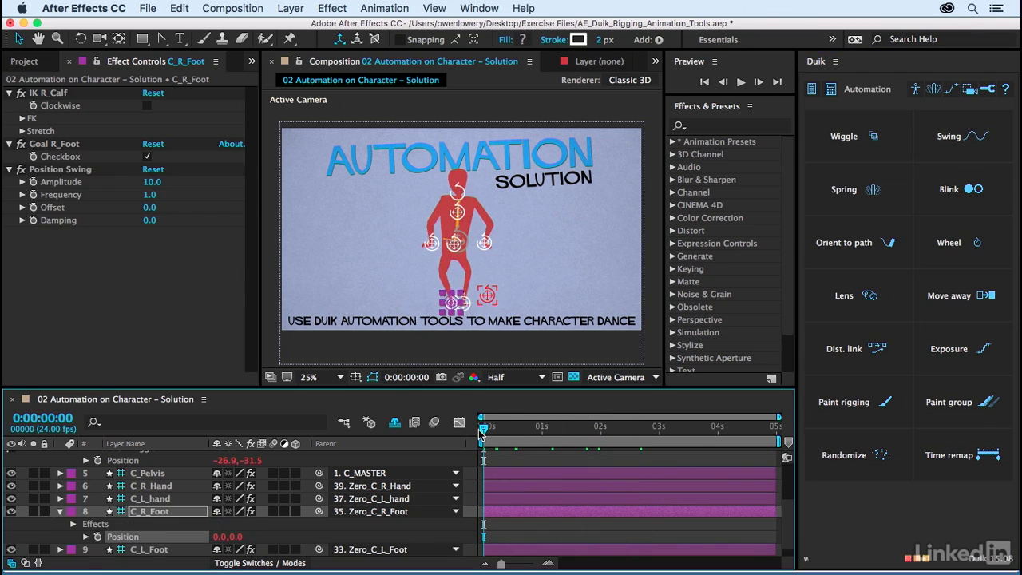
pyautogui.scroll(1, 471, 292)
pyautogui.press('h')
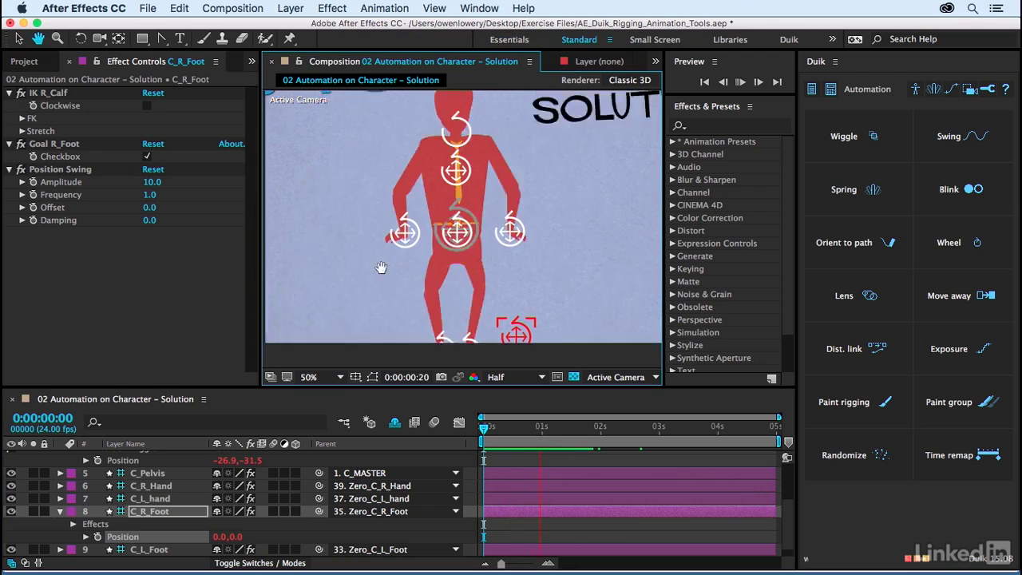
pyautogui.press('v')
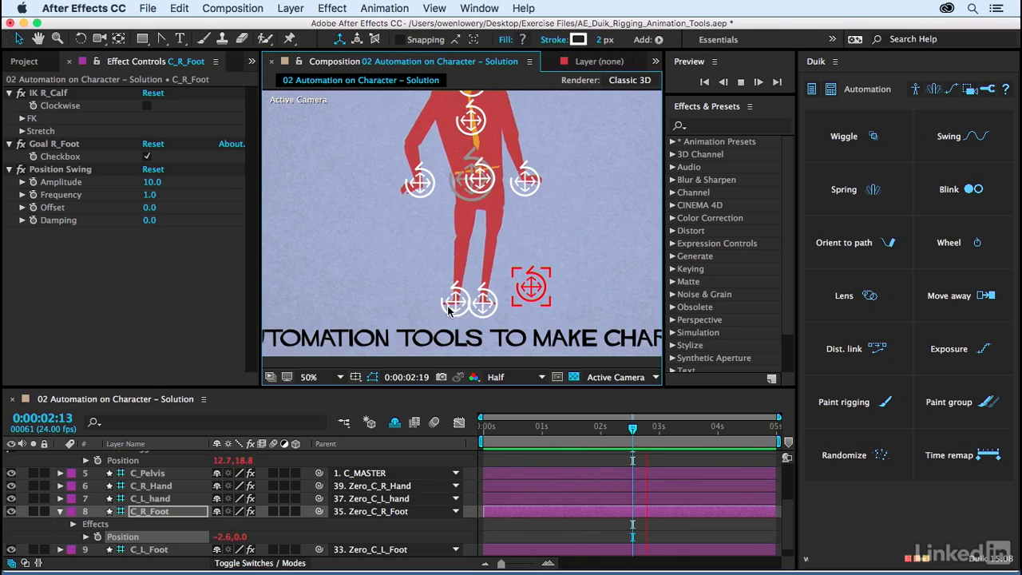
pyautogui.press('space')
# - Set the C_R_Foot Position Swing to an amplitude of 110 and a frequency of 2.4, and preview it
pyautogui.moveTo(539, 440); pyautogui.dragTo(508, 438)
pyautogui.moveTo(152, 182)
pyautogui.mouseDown()
pyautogui.moveTo(192, 182)
pyautogui.moveTo(78, 182)
pyautogui.moveTo(158, 182)
pyautogui.moveTo(166, 194)
pyautogui.mouseUp()
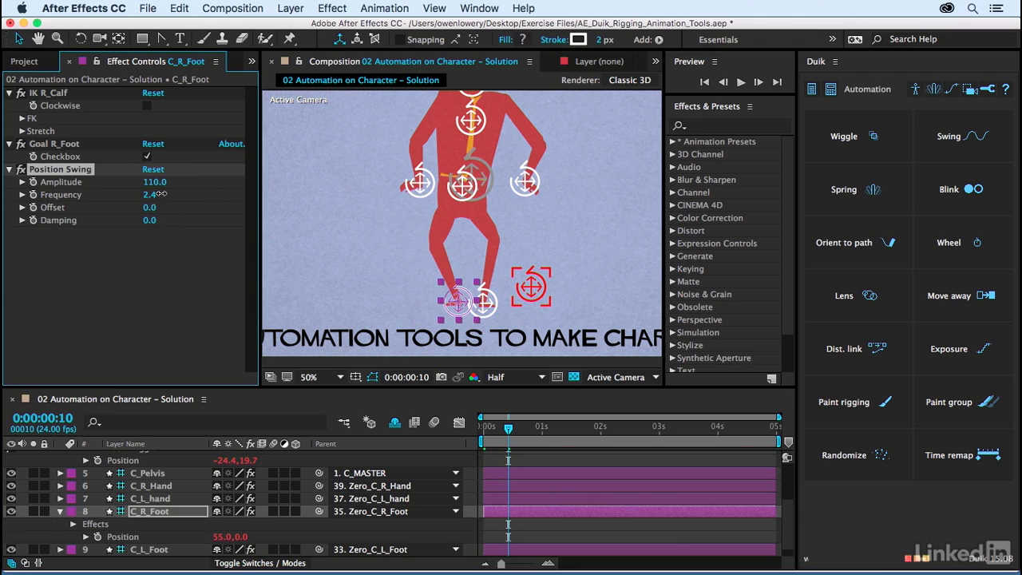
pyautogui.click(207, 335)
pyautogui.press('space')
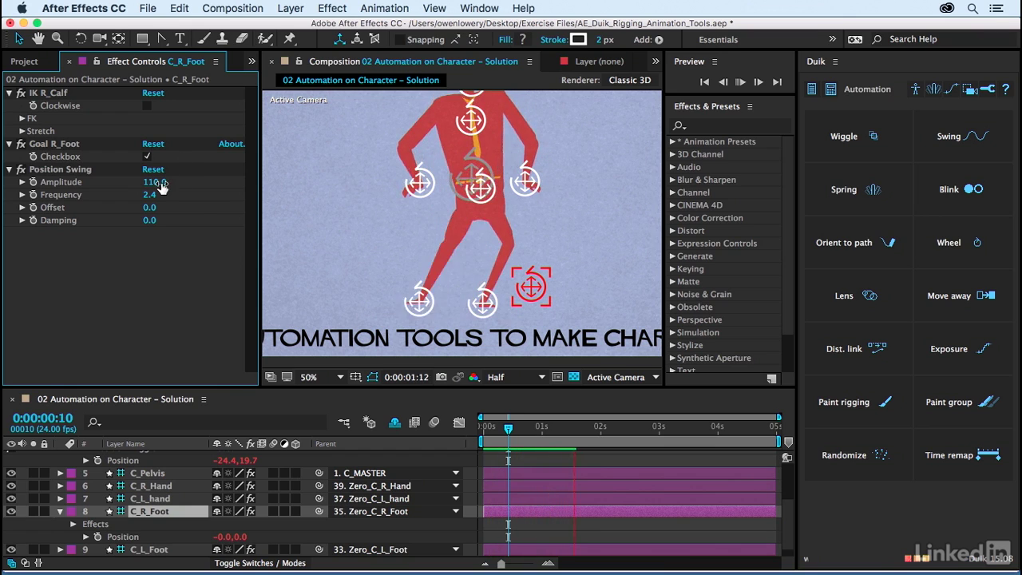
# - Set the C_R_Foot Position Swing frequency to 1.9 and its damping to 7
pyautogui.moveTo(150, 201); pyautogui.dragTo(141, 201)
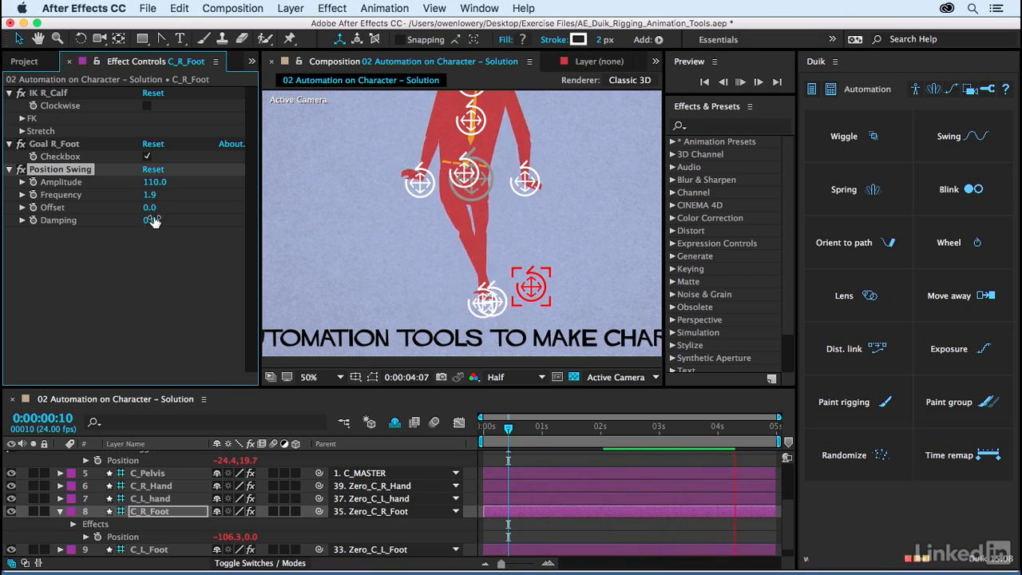
pyautogui.moveTo(152, 220); pyautogui.dragTo(160, 222)
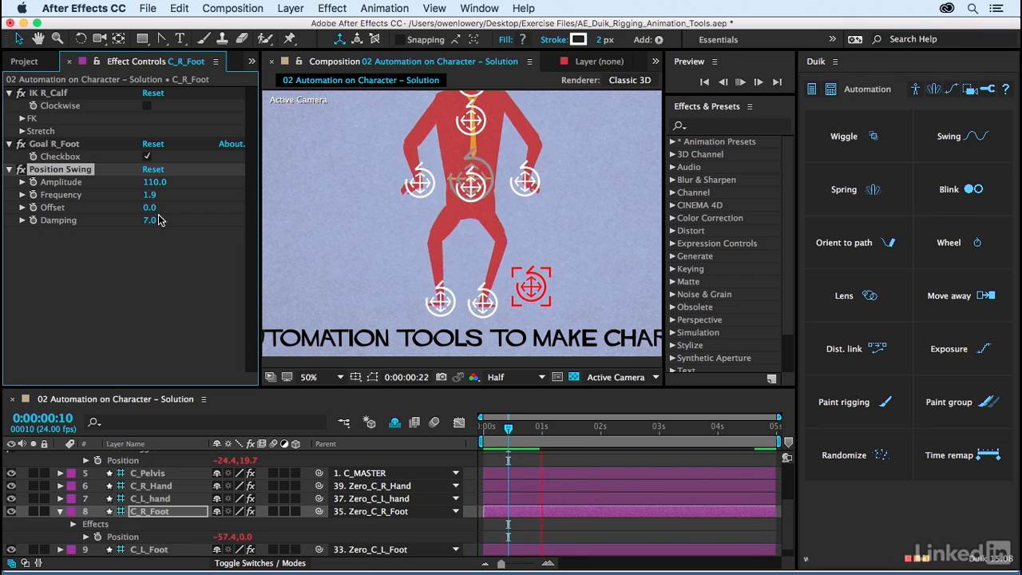
pyautogui.press(',')
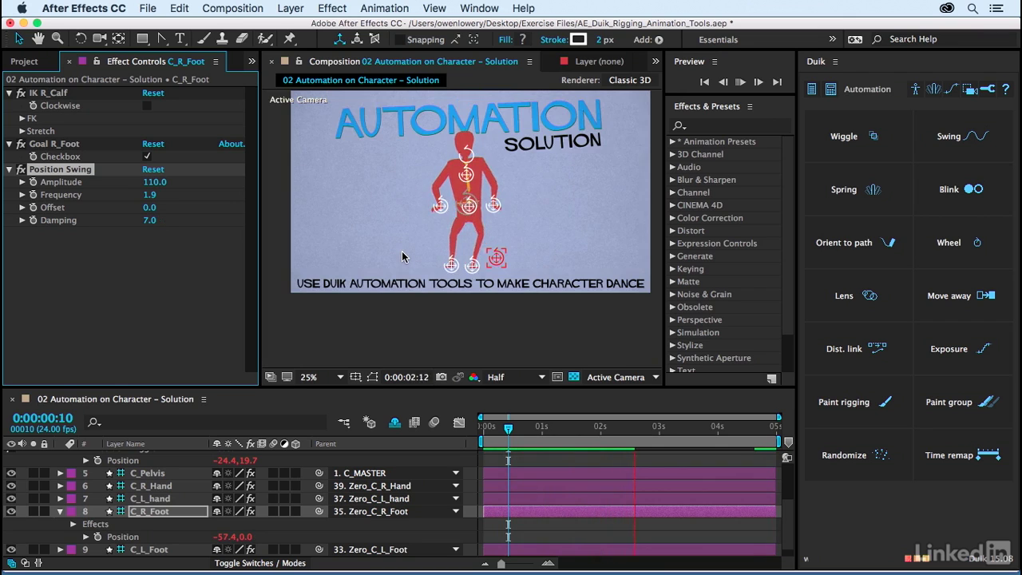
# - Reveal the Rotation property of C_Pelvis with the preview stopped, and try a rotation change before undoing it
pyautogui.scroll(2, 169, 490)
pyautogui.scroll(4, 169, 487)
pyautogui.click(167, 495)
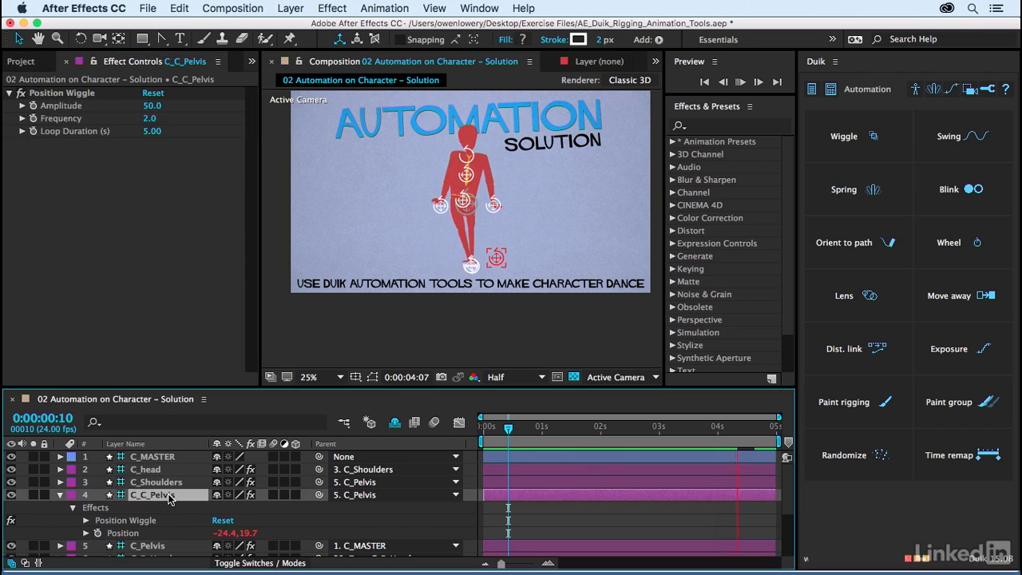
pyautogui.scroll(-3, 156, 511)
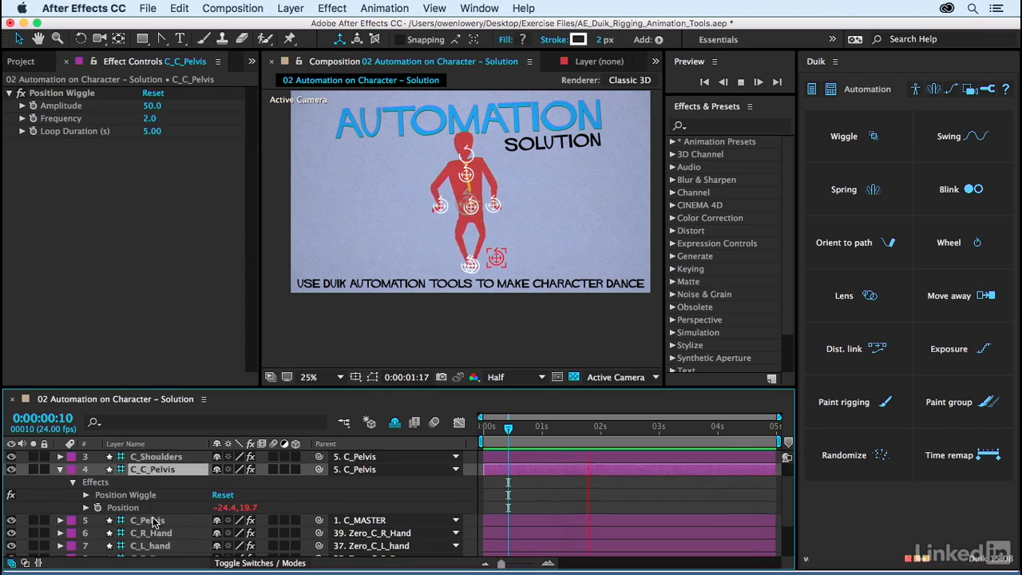
pyautogui.click(154, 510)
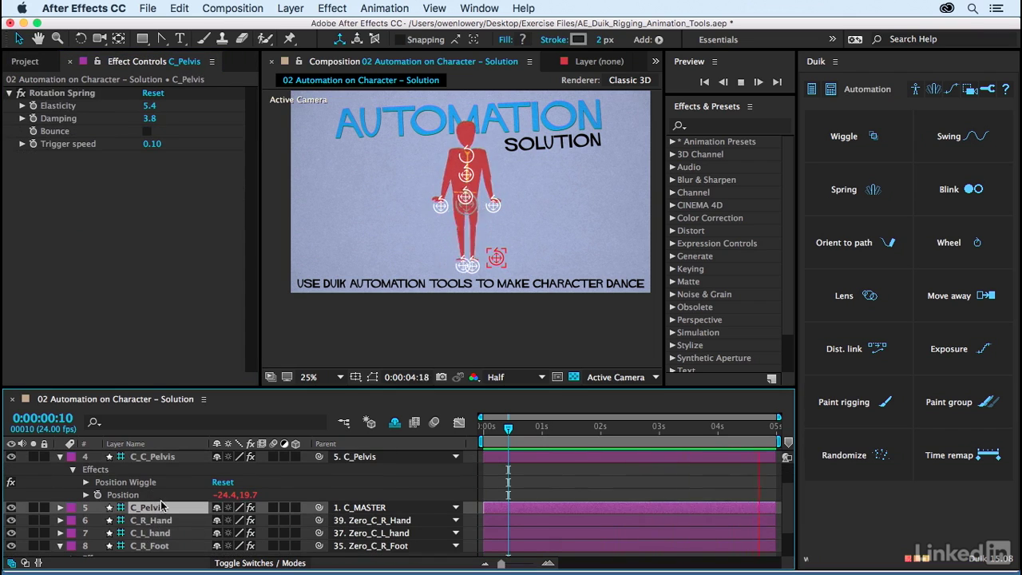
pyautogui.press('r')
pyautogui.press('space')
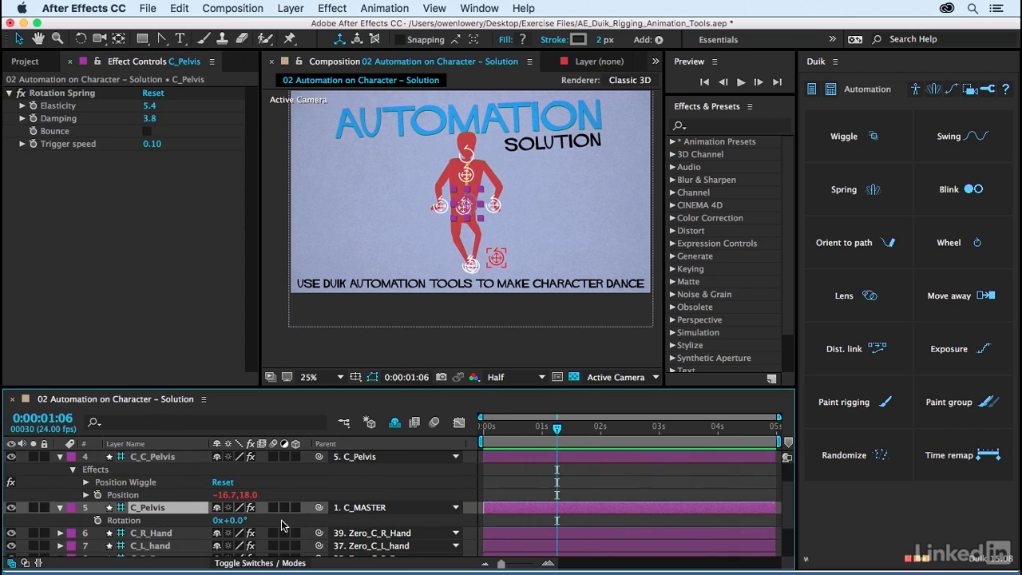
pyautogui.moveTo(230, 519); pyautogui.dragTo(234, 521)
pyautogui.press('cmd+z')
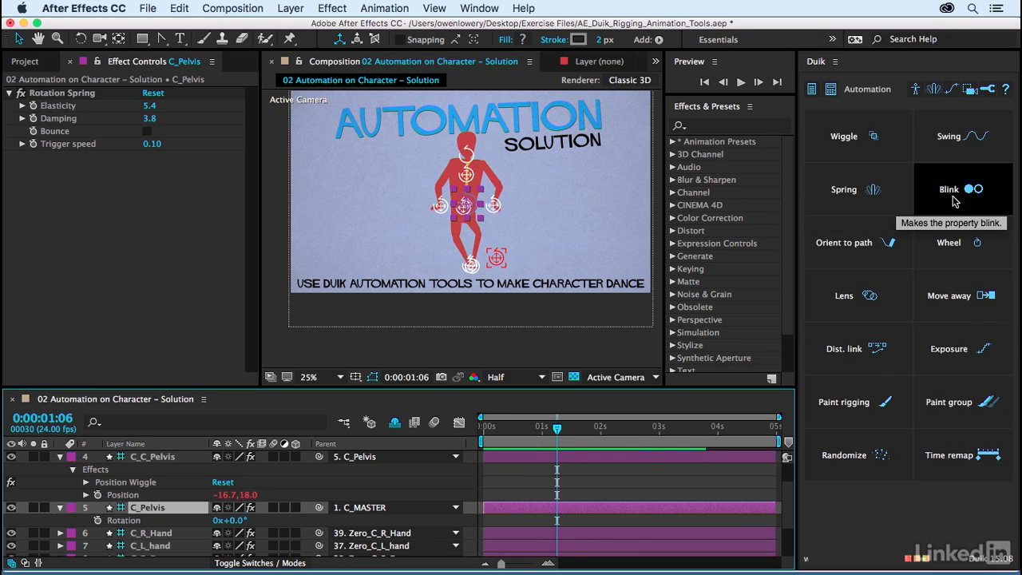
# - Apply Duik's Blink automation to the Rotation of C_Pelvis, set its off value to -23, and preview the motion
pyautogui.click(125, 521)
pyautogui.click(960, 201)
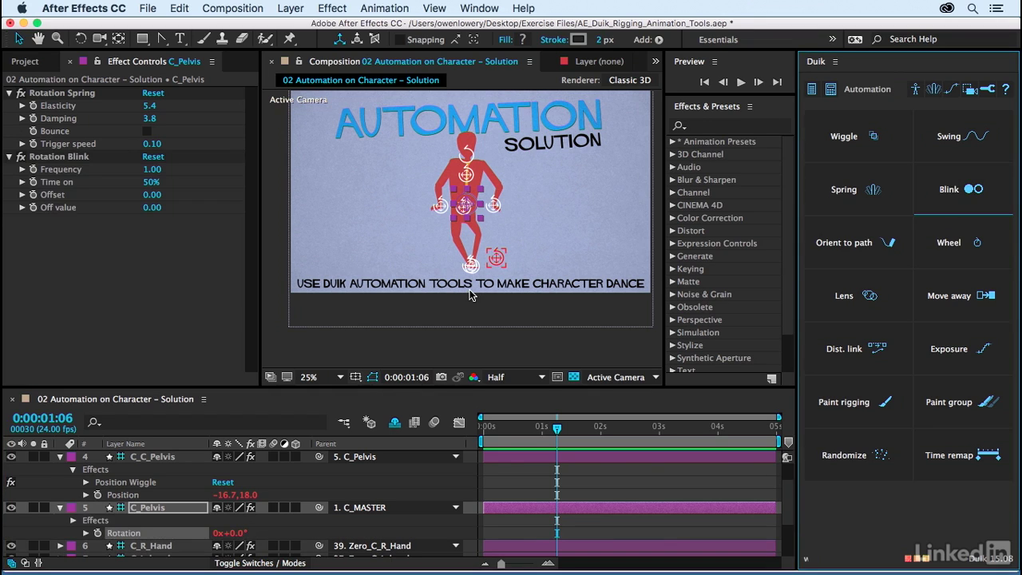
pyautogui.click(152, 209)
pyautogui.moveTo(157, 208); pyautogui.dragTo(141, 217)
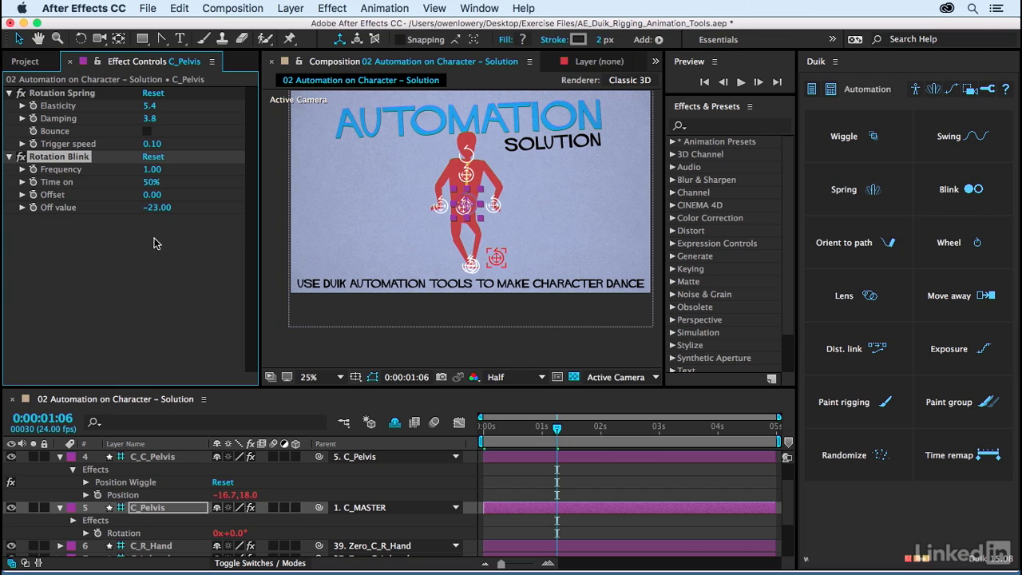
pyautogui.press('space')
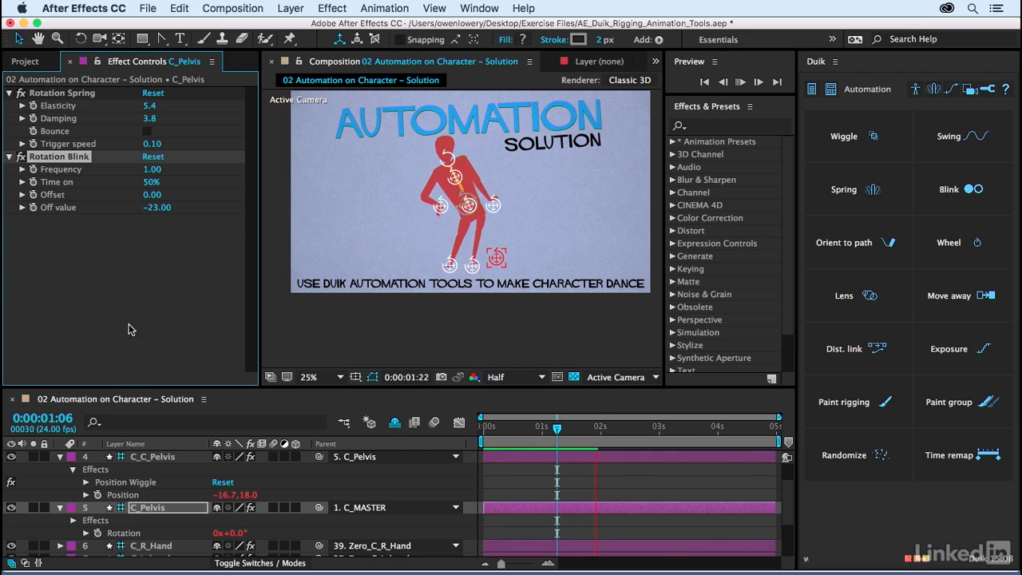
# - Set the Rotation of C_Pelvis to 6 degrees with the playhead at the start of the composition
pyautogui.click(127, 533)
pyautogui.moveTo(232, 539); pyautogui.dragTo(272, 533)
pyautogui.moveTo(544, 429); pyautogui.dragTo(346, 491)
pyautogui.moveTo(246, 532); pyautogui.dragTo(211, 536)
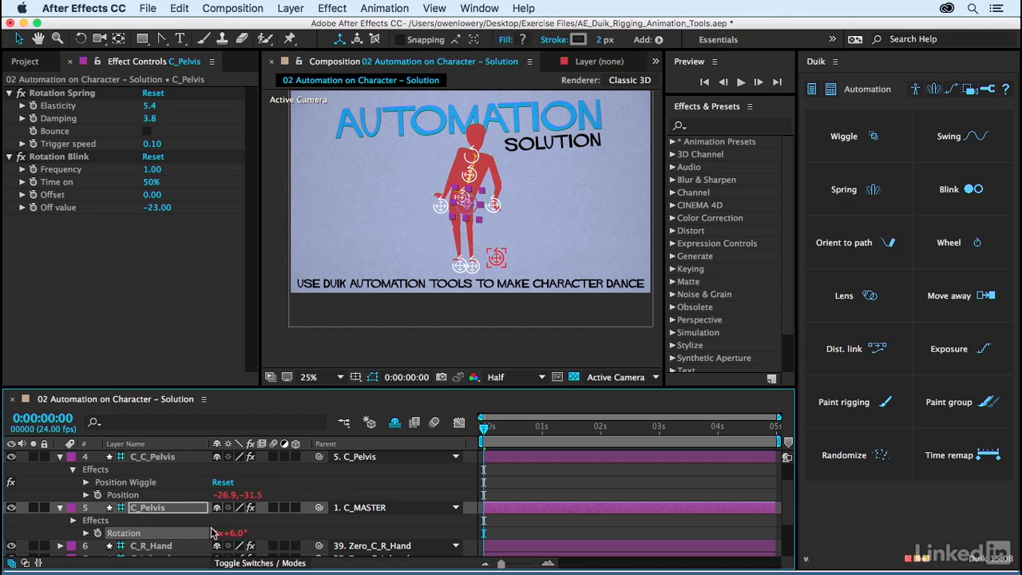
# - Set the C_Pelvis Rotation Blink off value to -12 and preview the hip motion
pyautogui.click(169, 208)
pyautogui.moveTo(169, 207); pyautogui.dragTo(171, 207)
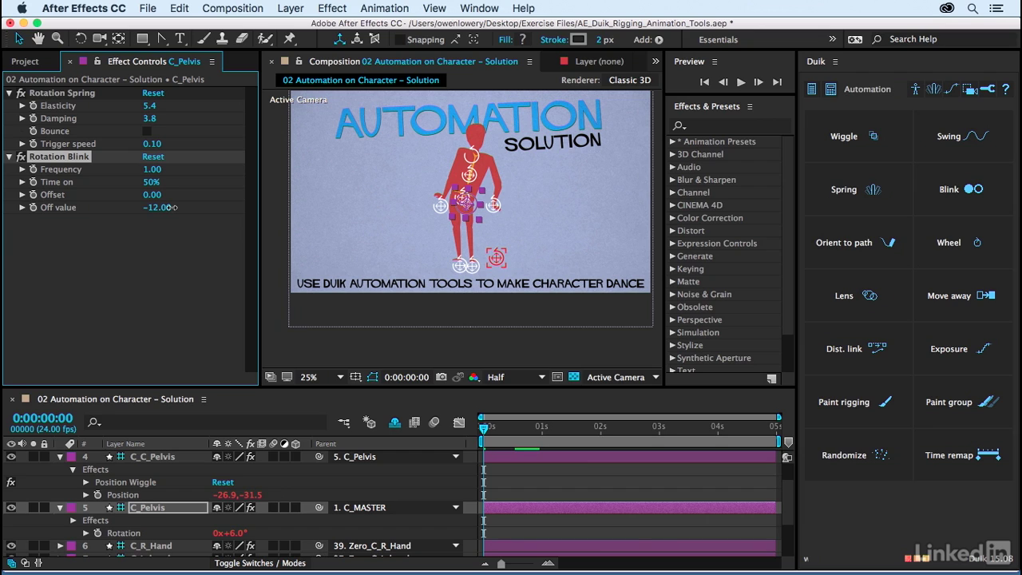
pyautogui.click(537, 493)
pyautogui.press('space')
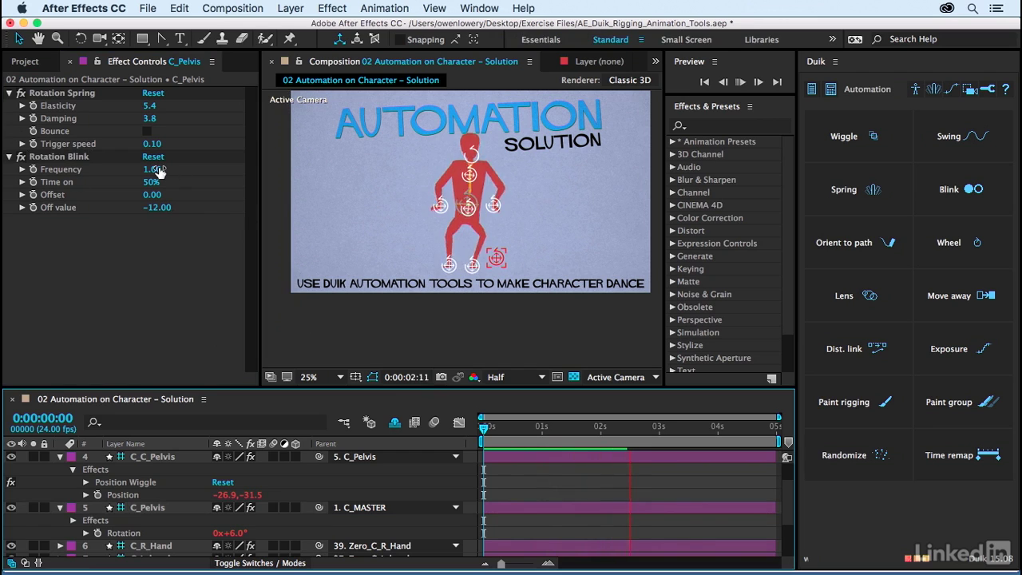
# - Try a frequency of 1.6 for the C_Pelvis Rotation Blink and inspect the playing preview up close
pyautogui.moveTo(154, 169); pyautogui.dragTo(162, 169)
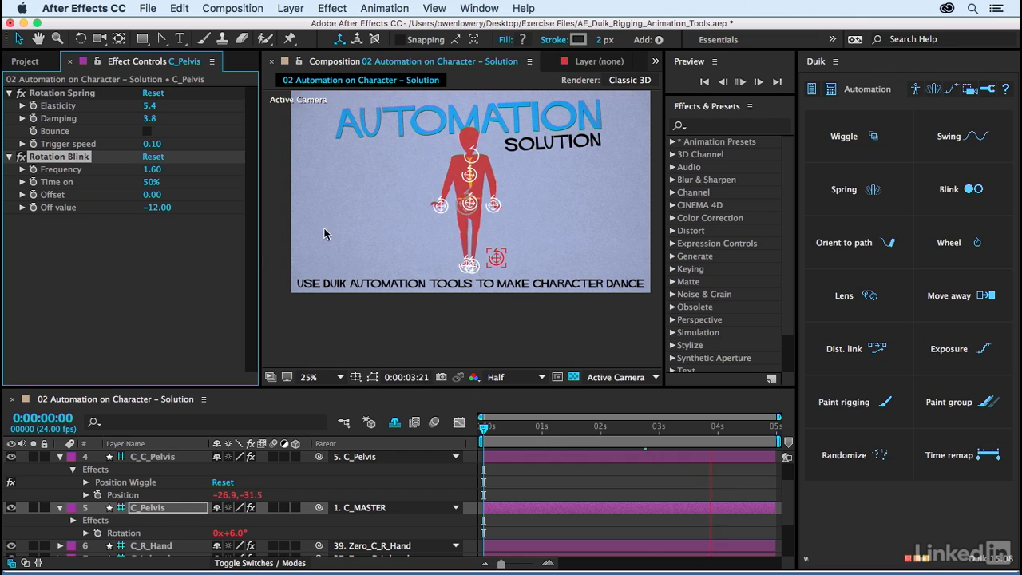
pyautogui.scroll(1, 343, 229)
pyautogui.moveTo(343, 229); pyautogui.dragTo(373, 228)
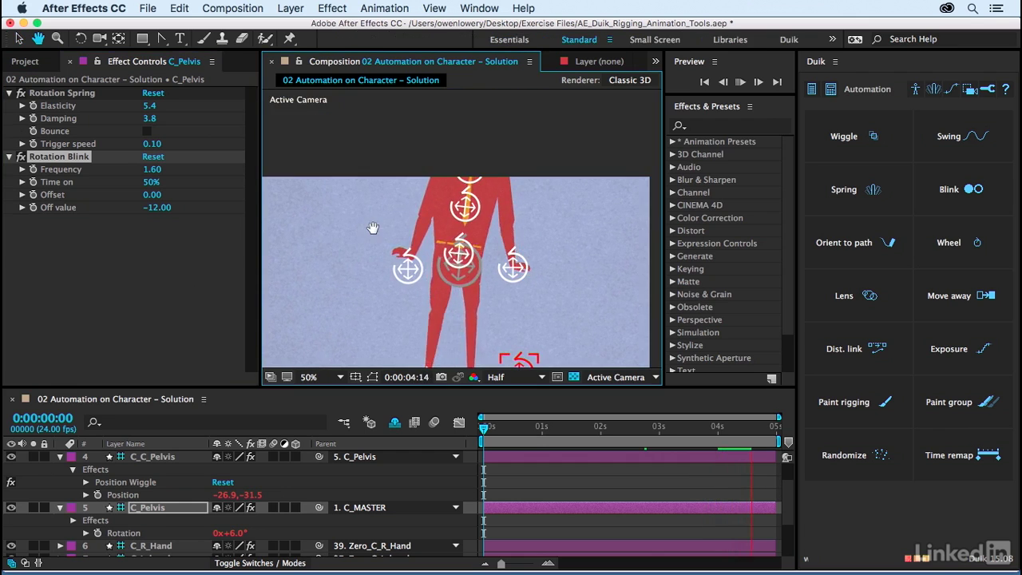
pyautogui.press('v')
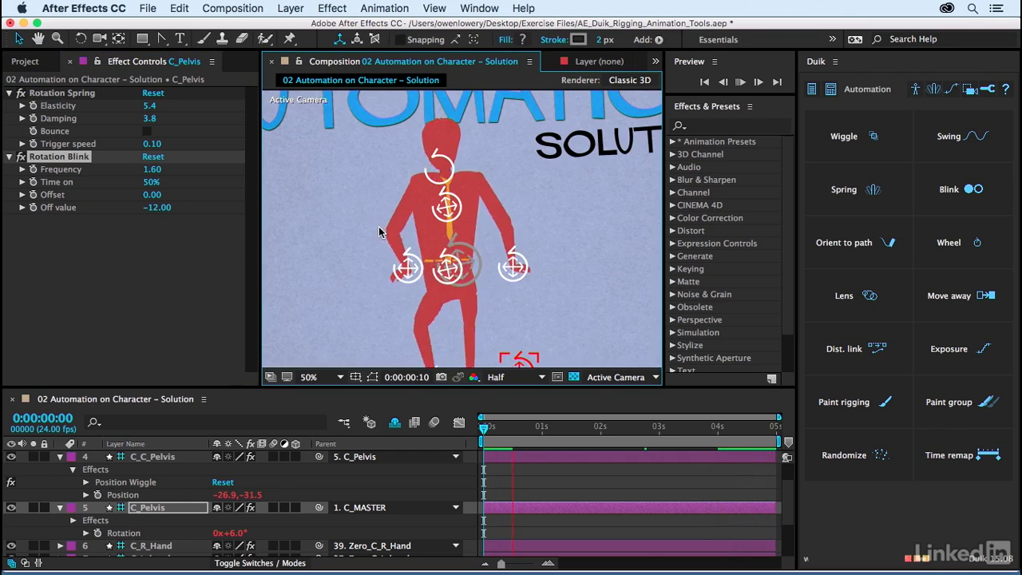
pyautogui.scroll(-1, 370, 224)
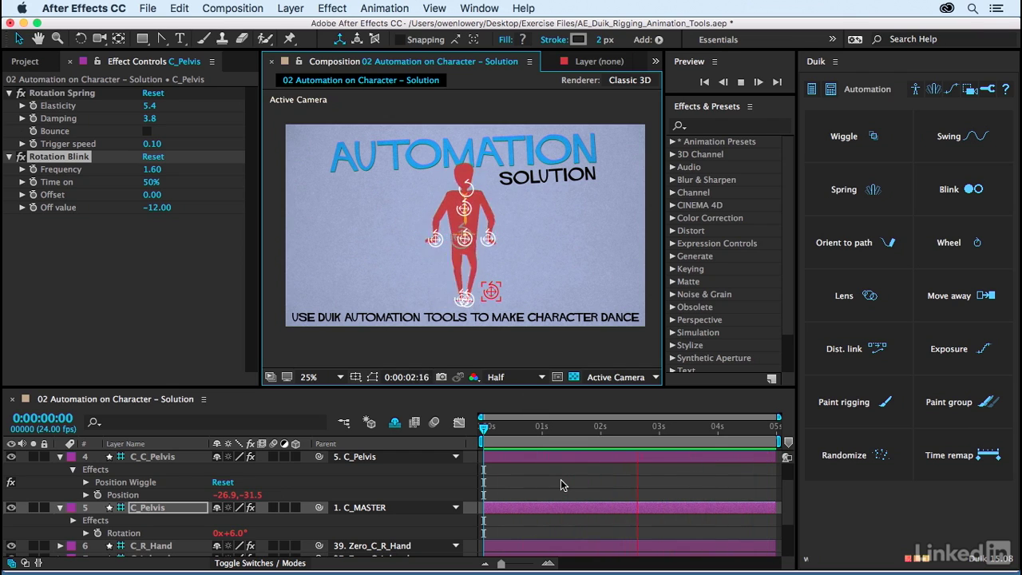
# - Set the C_Pelvis Rotation Blink frequency to 1 and stop the preview after checking it
pyautogui.click(150, 171)
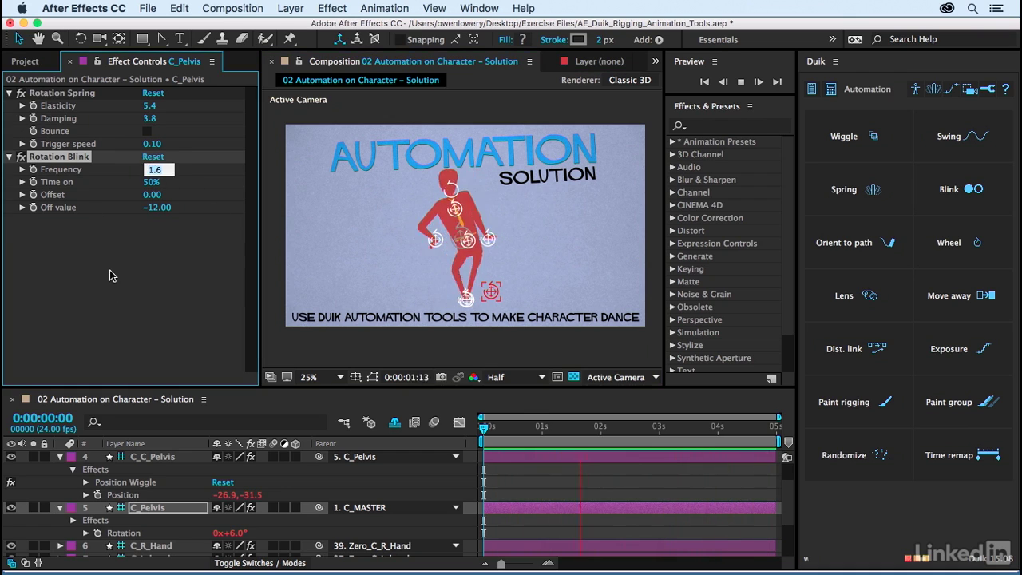
pyautogui.write('1')
pyautogui.press('Return')
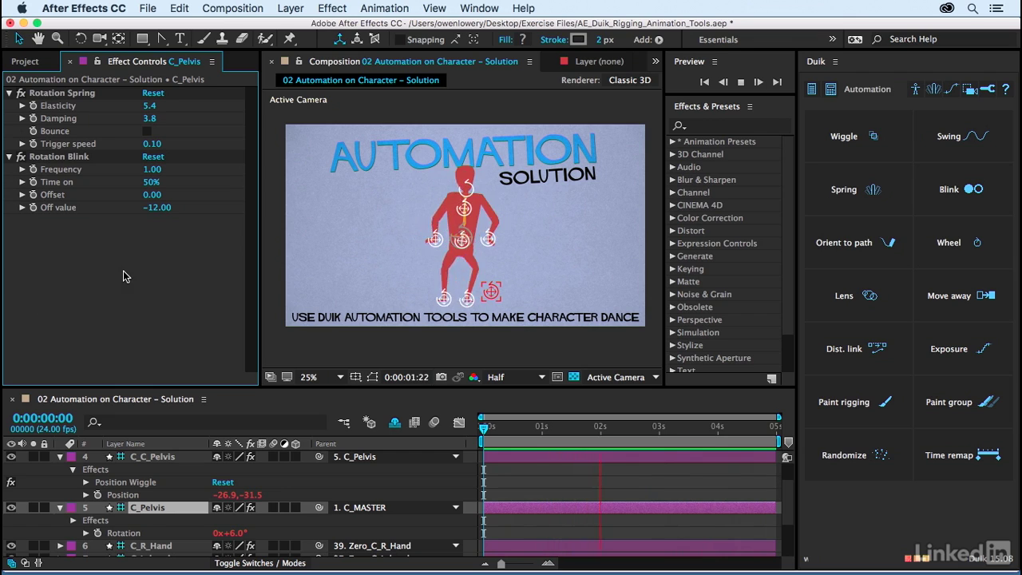
pyautogui.press('space')
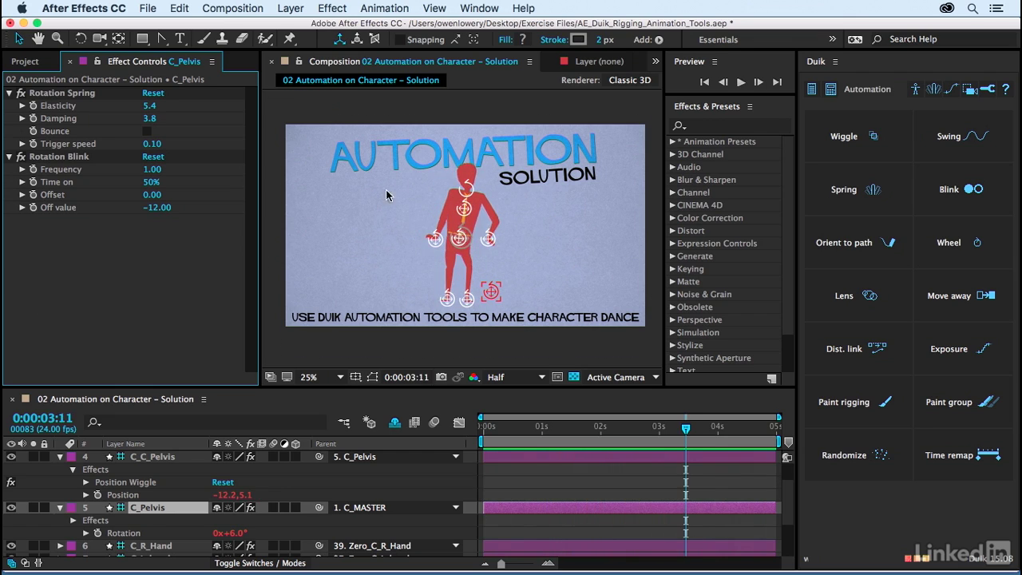
# - Apply Duik's Wheel automation to the Rotation of C_head with a radius of 15 and curved movement
pyautogui.click(468, 177)
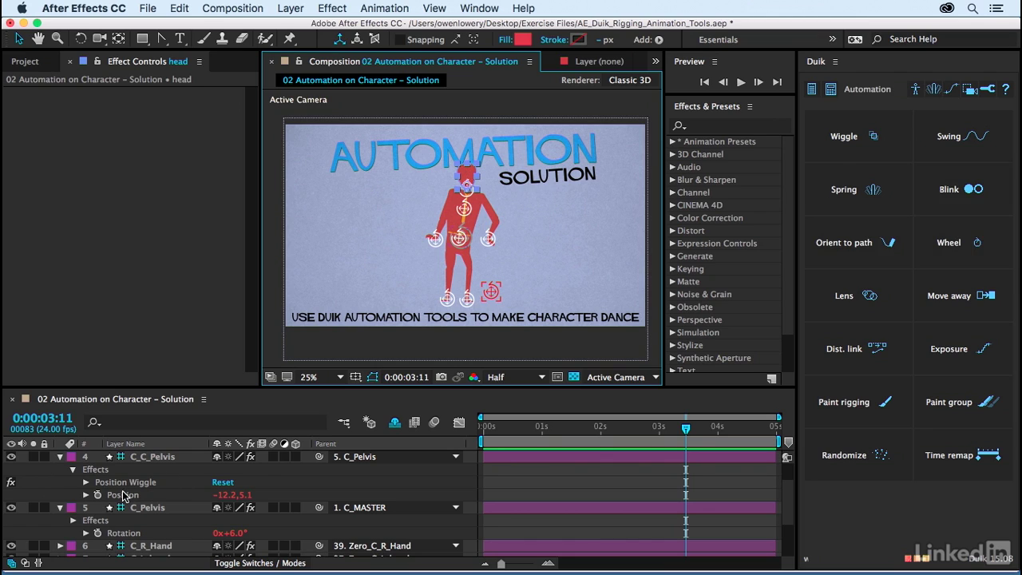
pyautogui.scroll(3, 126, 497)
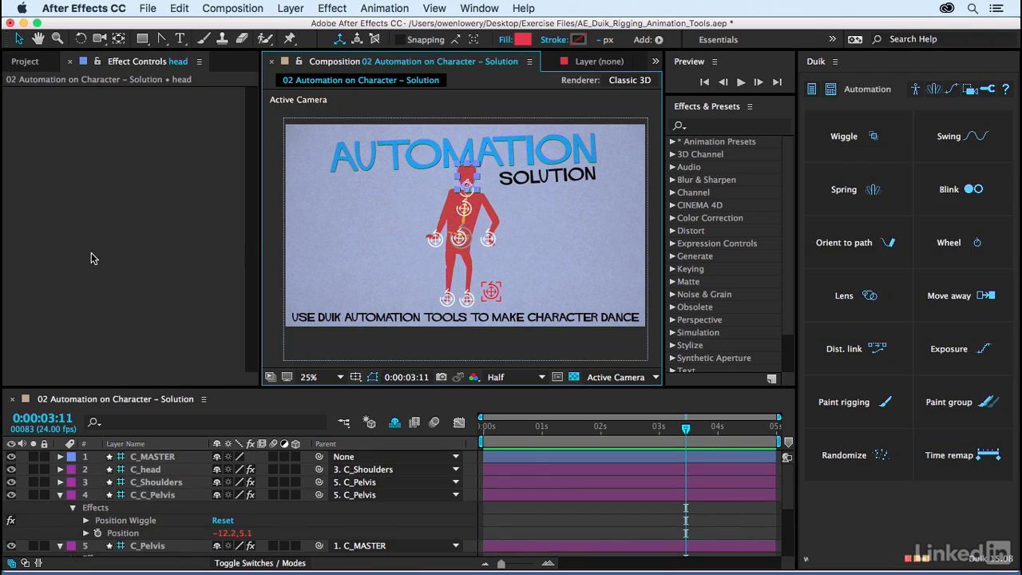
pyautogui.moveTo(655, 432); pyautogui.dragTo(559, 428)
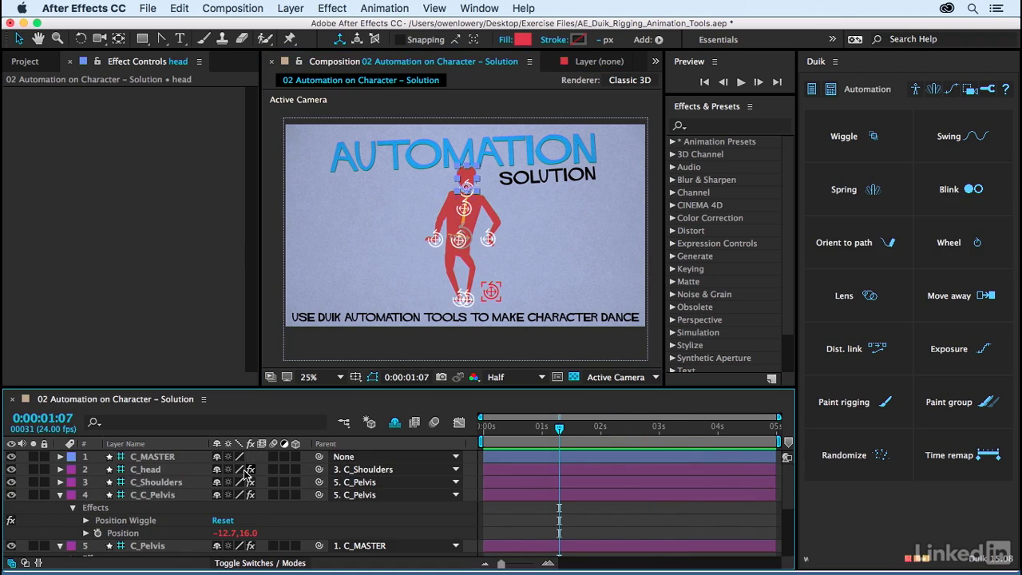
pyautogui.click(171, 472)
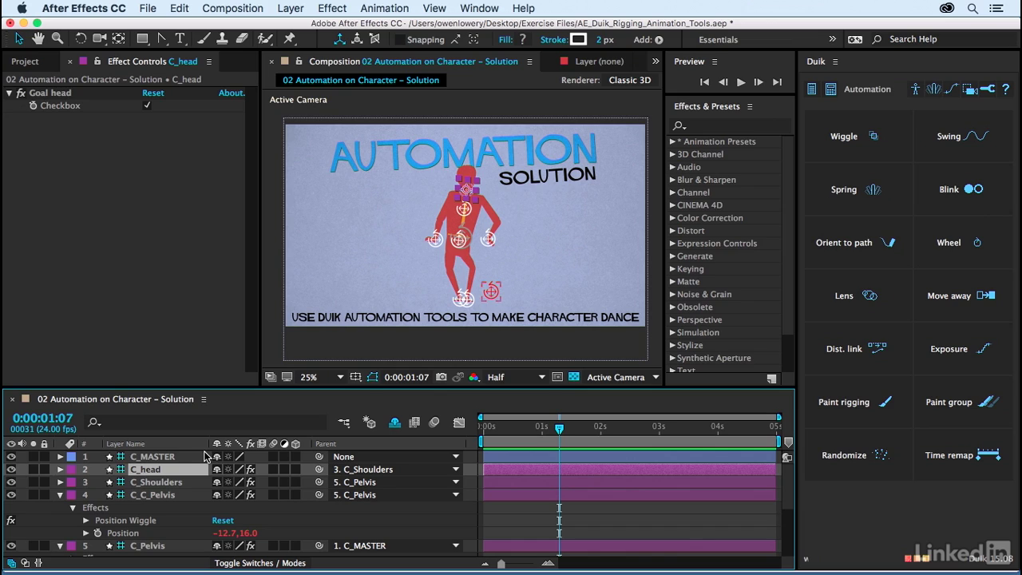
pyautogui.press('r')
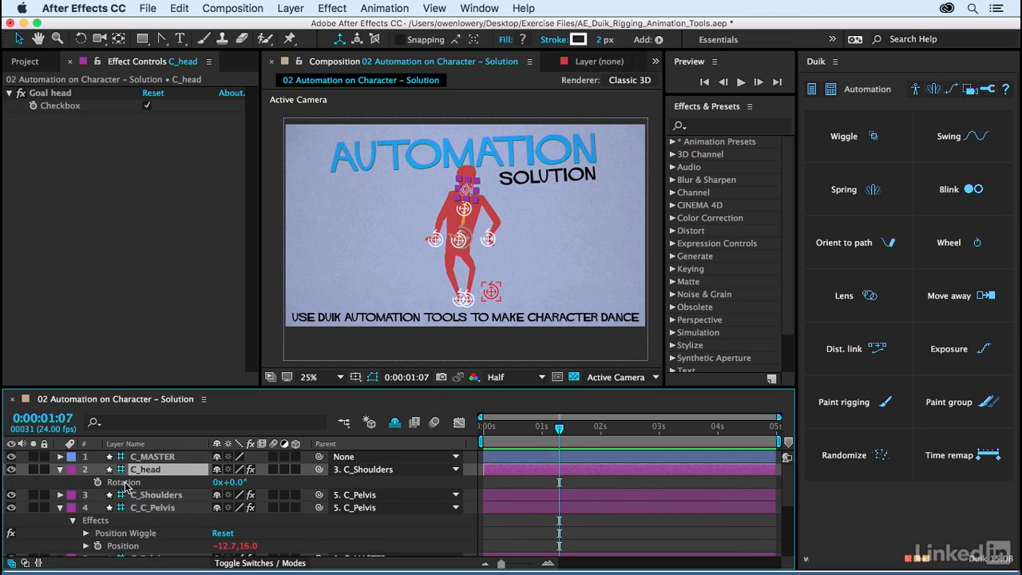
pyautogui.click(125, 483)
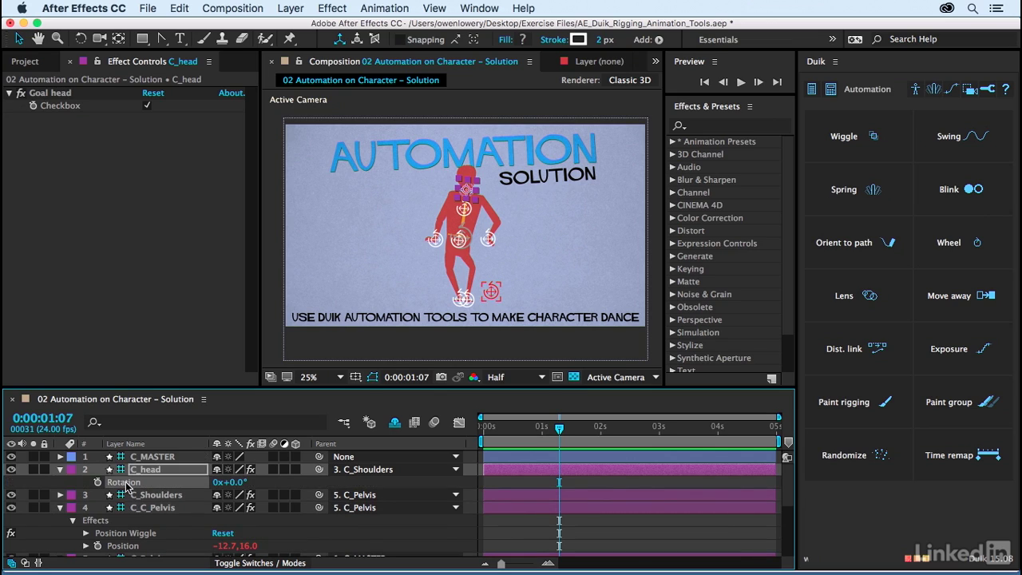
pyautogui.click(964, 240)
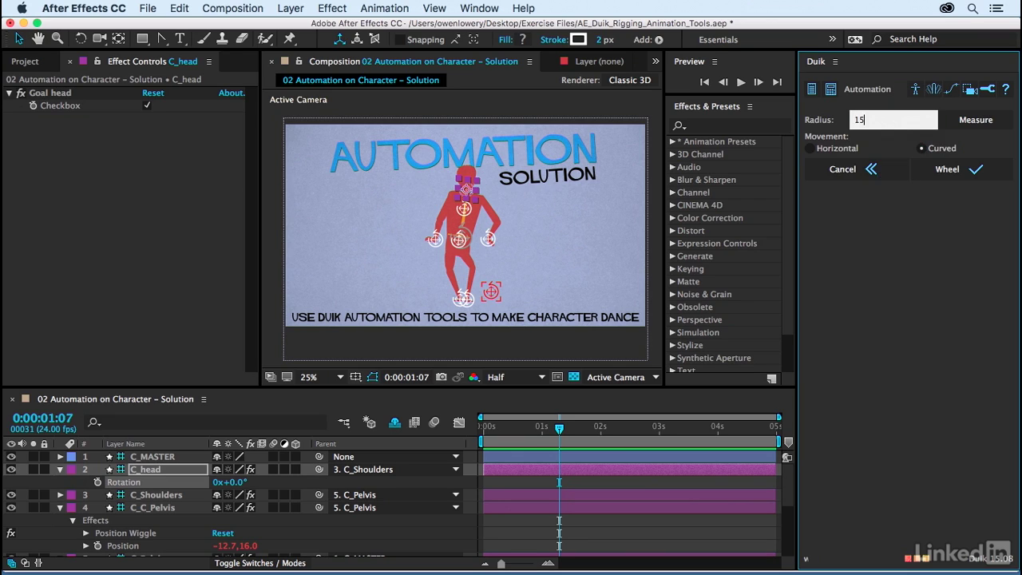
pyautogui.click(970, 174)
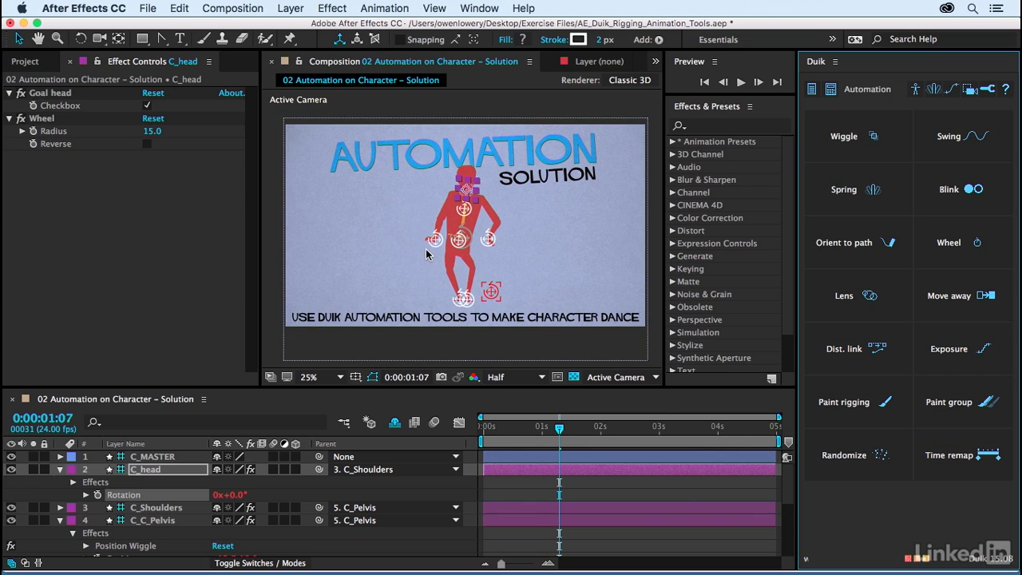
# - Preview the head's wheel-driven rotation with the upper body framed up close
pyautogui.press('.')
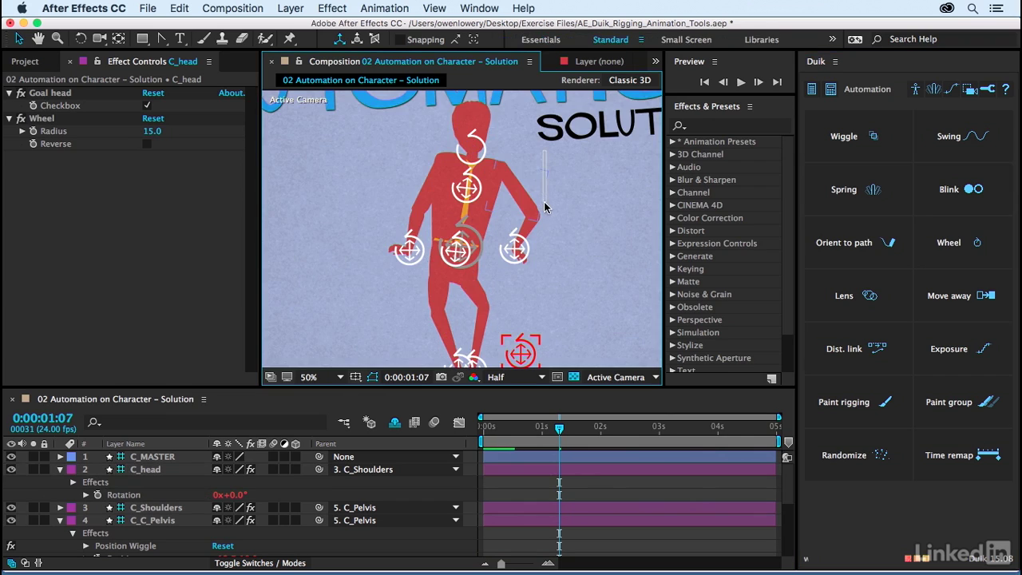
pyautogui.click(545, 207)
pyautogui.moveTo(521, 147); pyautogui.dragTo(537, 204)
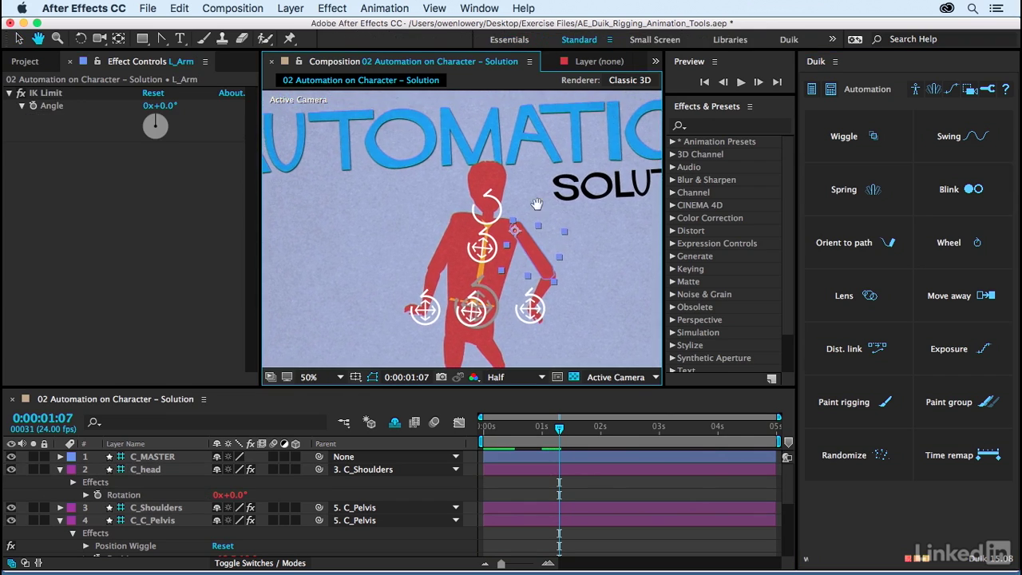
pyautogui.click(429, 217)
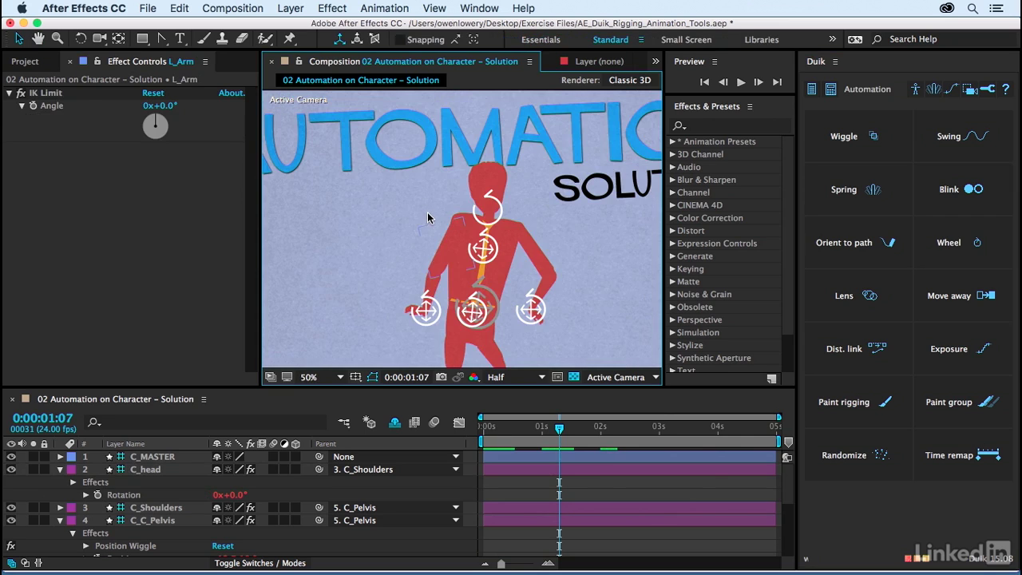
pyautogui.press('space')
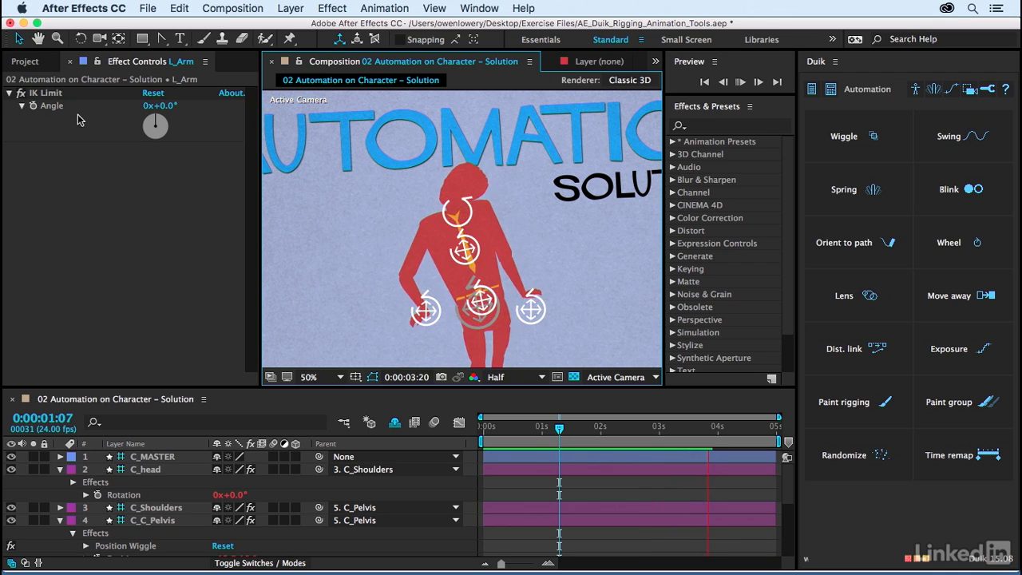
# - Set the C_head Wheel radius to 6, and try the Reverse option before turning it off again
pyautogui.click(128, 470)
pyautogui.click(146, 133)
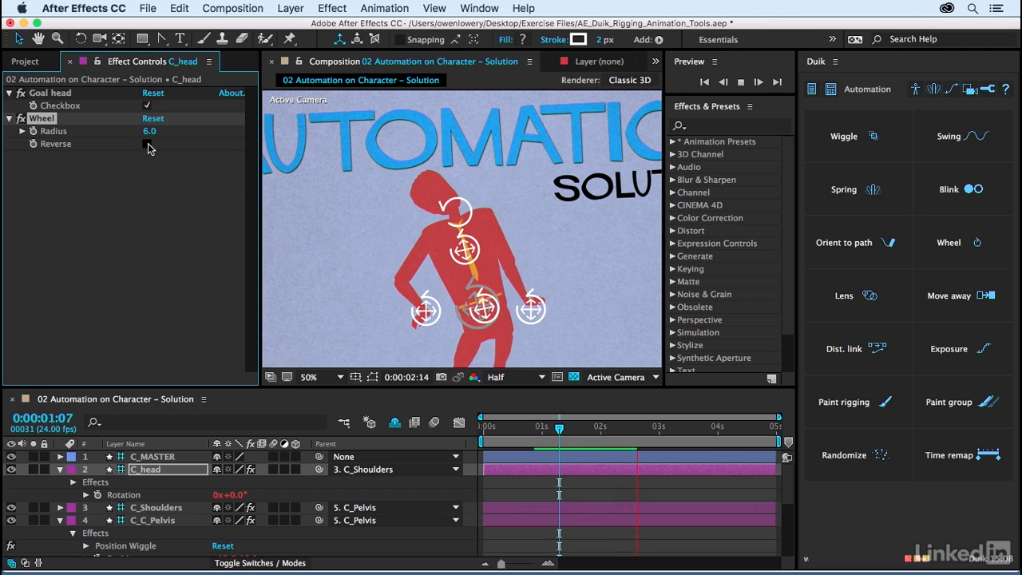
pyautogui.click(146, 143)
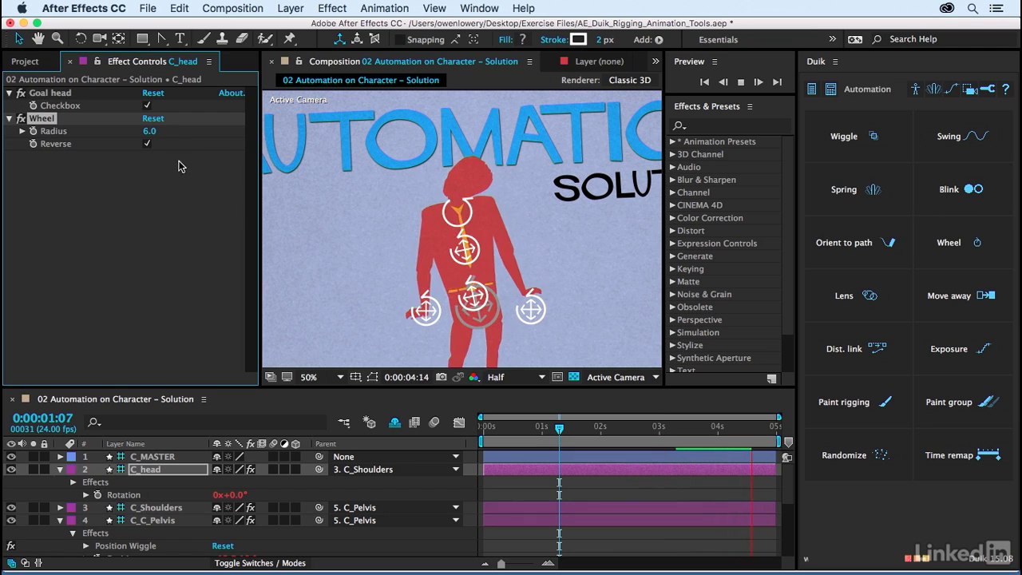
pyautogui.click(146, 144)
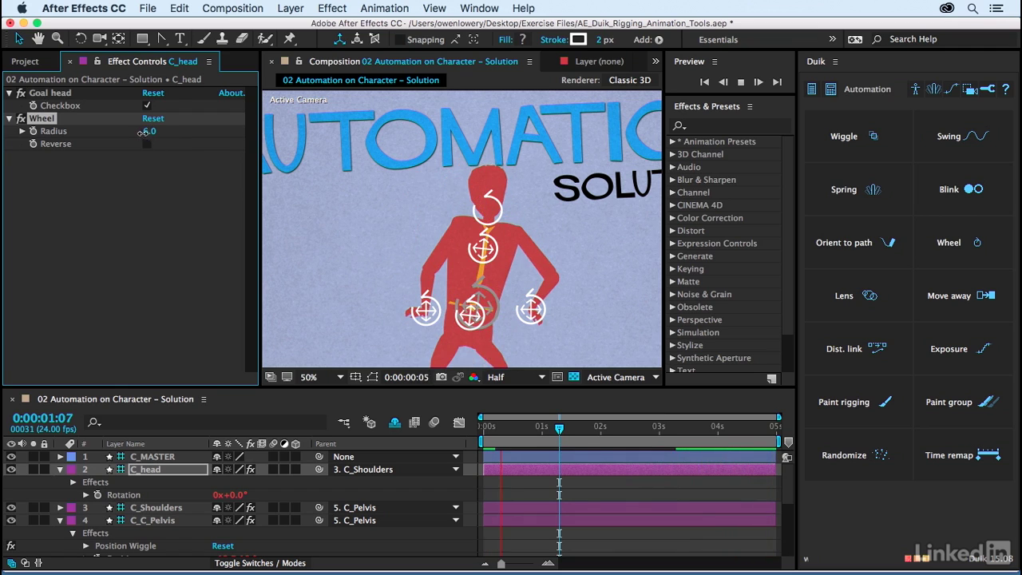
pyautogui.moveTo(134, 134); pyautogui.dragTo(132, 135)
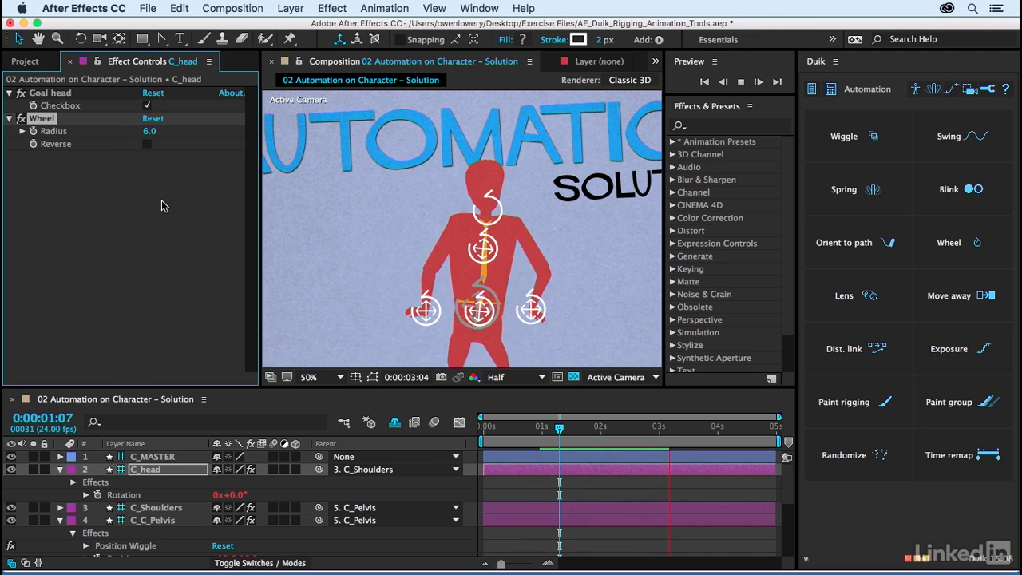
# - Set the Rotation of C_head to 37 degrees and preview the dance with the whole composition in view
pyautogui.press('space')
pyautogui.moveTo(244, 500); pyautogui.dragTo(288, 496)
pyautogui.click(235, 303)
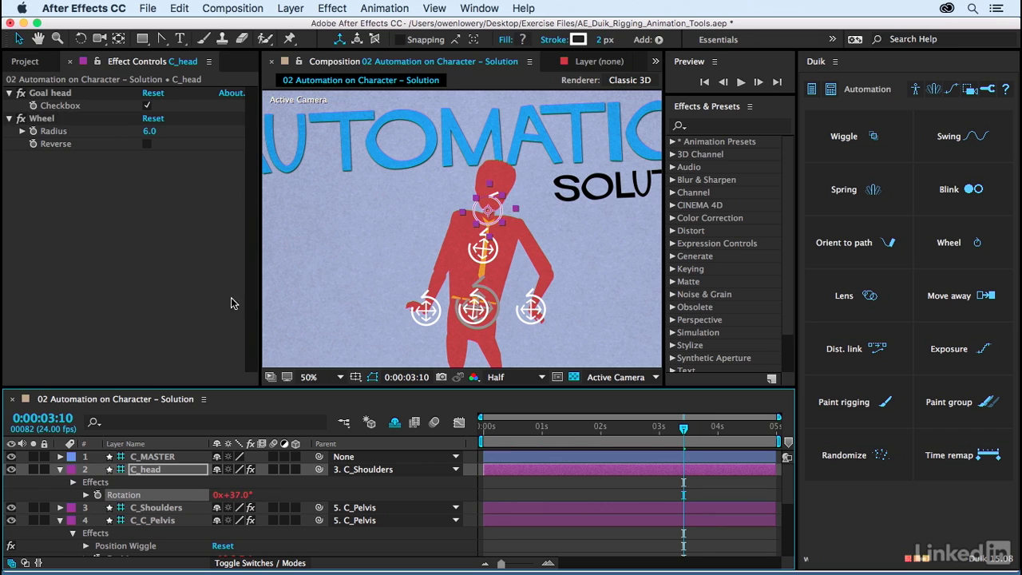
pyautogui.click(215, 233)
pyautogui.press('space')
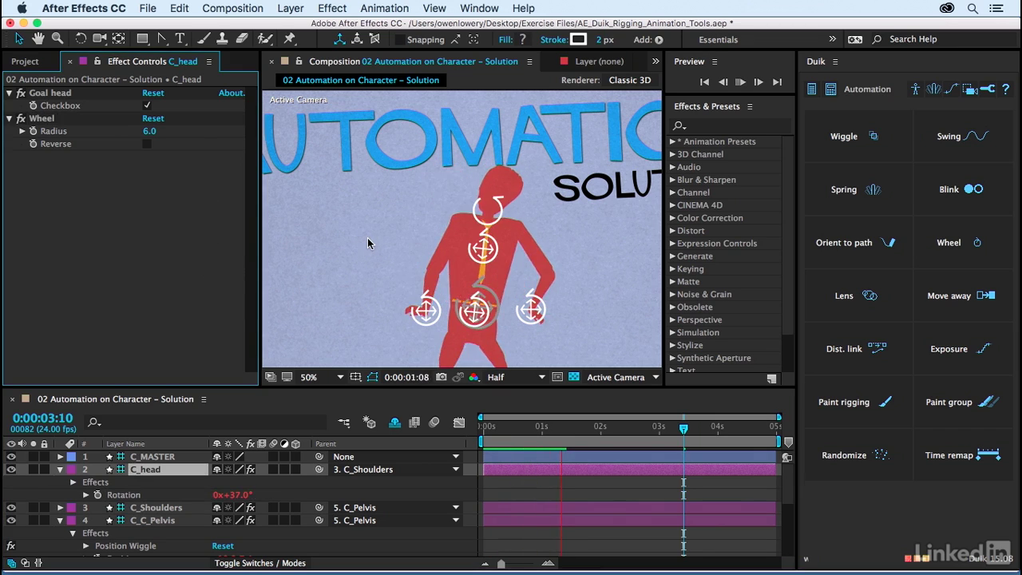
pyautogui.press(',')
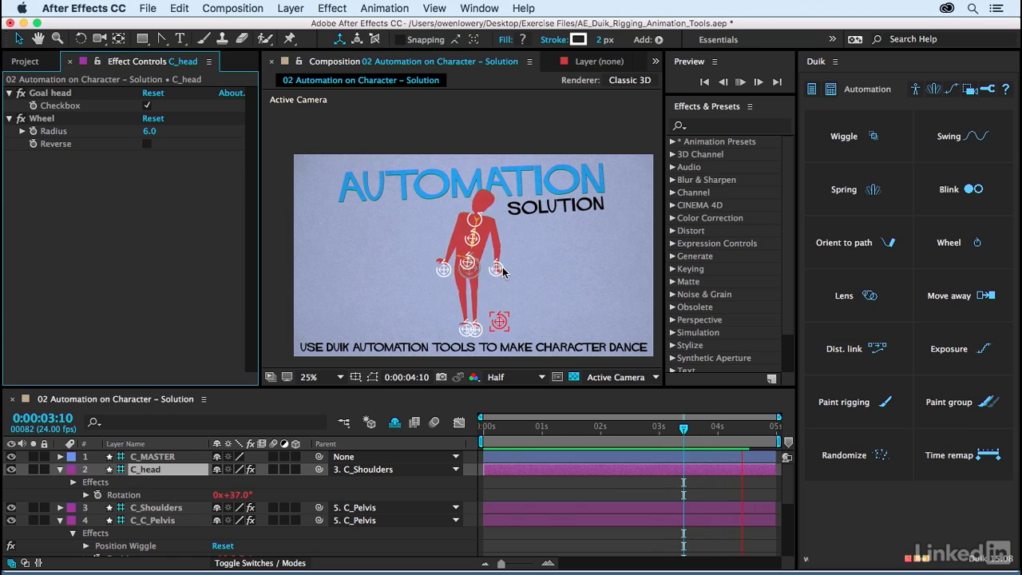
# - Apply Duik's Wiggle automation to the Position of C_L_hand with separate dimensions
pyautogui.press('space')
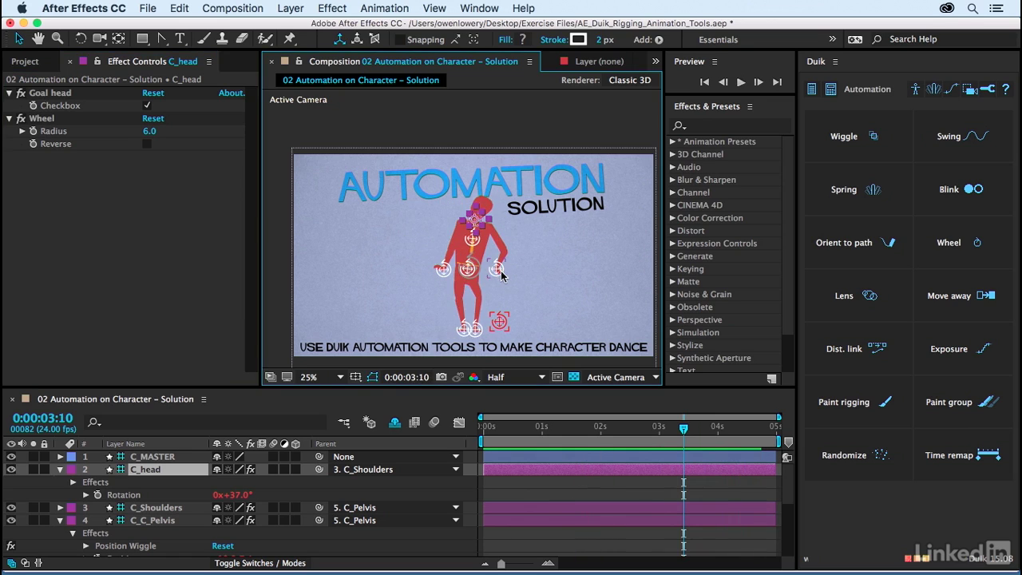
pyautogui.click(499, 271)
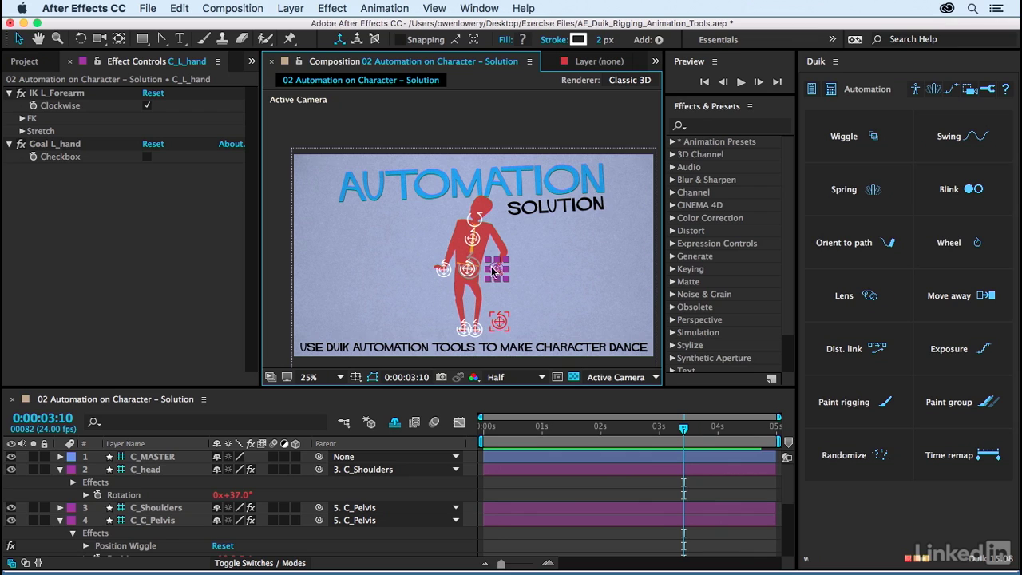
pyautogui.click(844, 137)
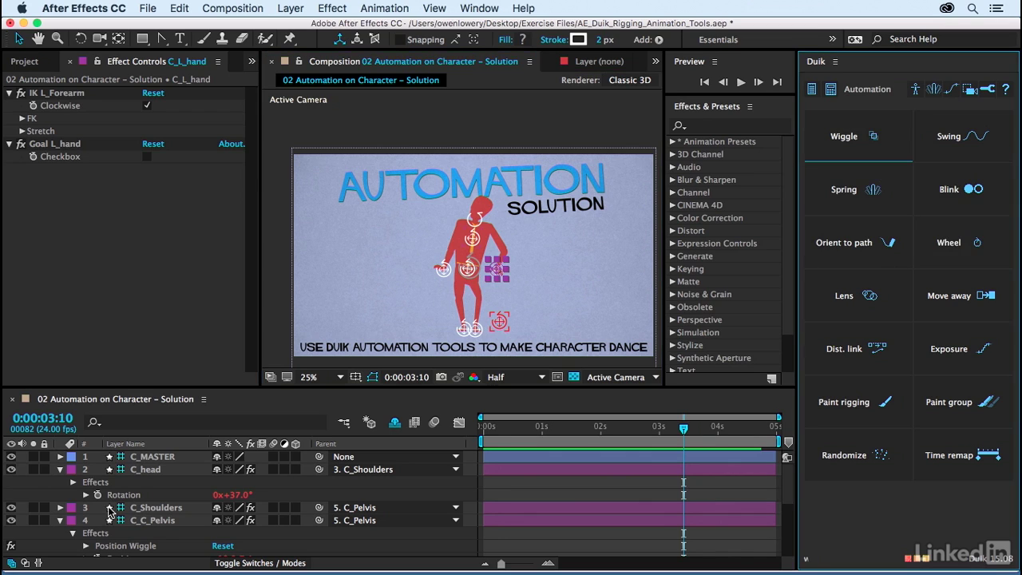
pyautogui.scroll(-6, 140, 534)
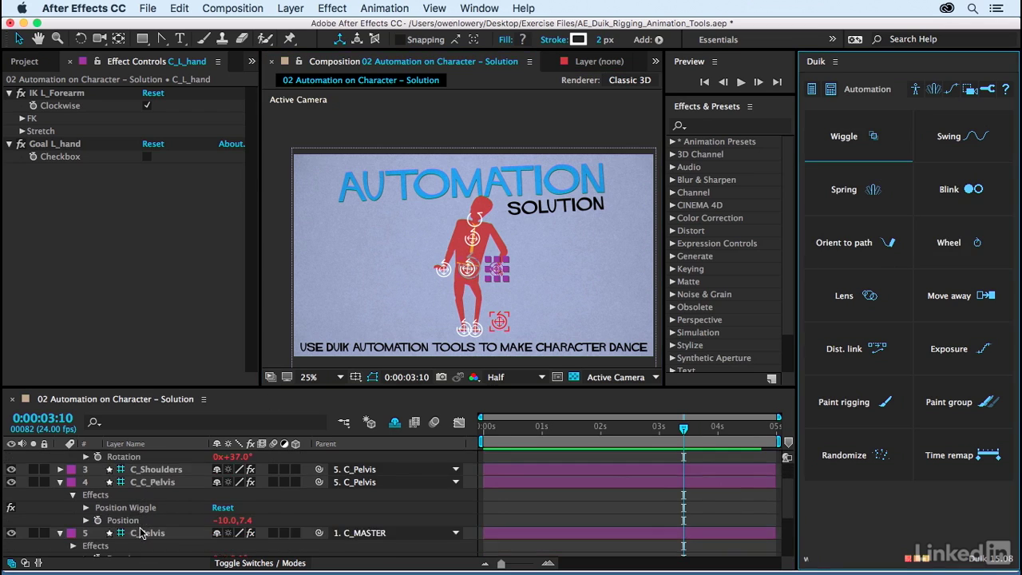
pyautogui.scroll(-2, 141, 534)
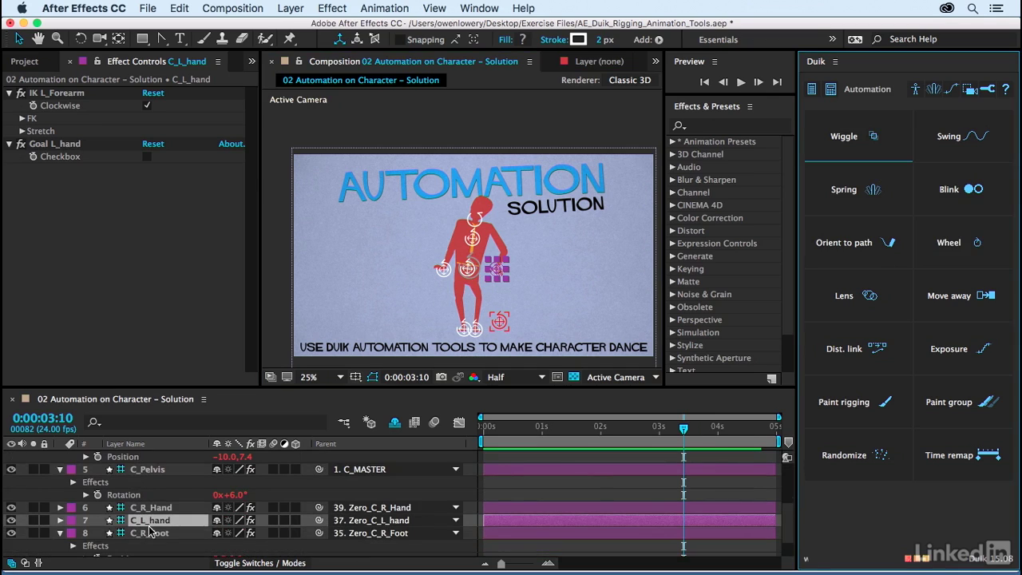
pyautogui.press('p')
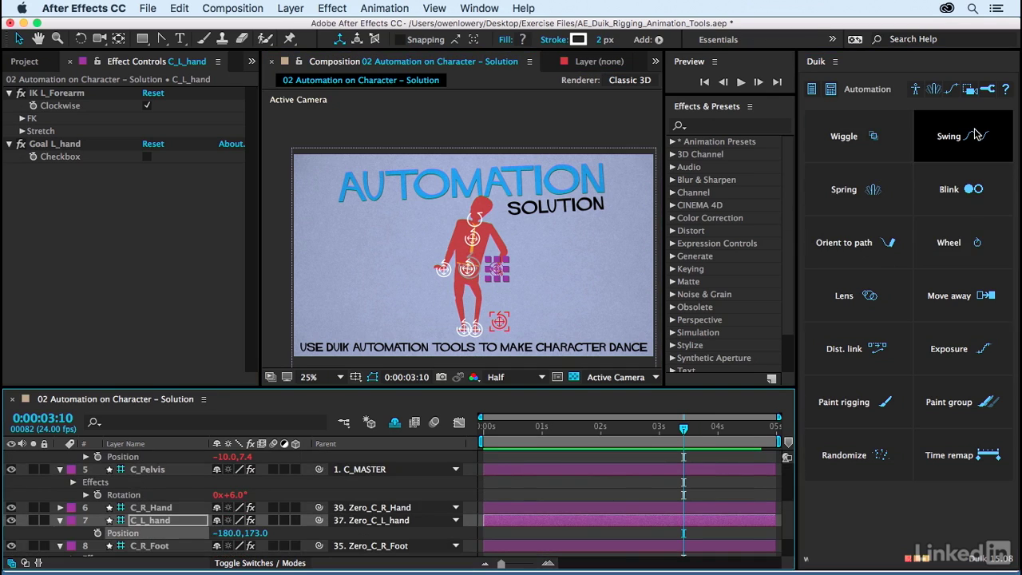
pyautogui.click(867, 150)
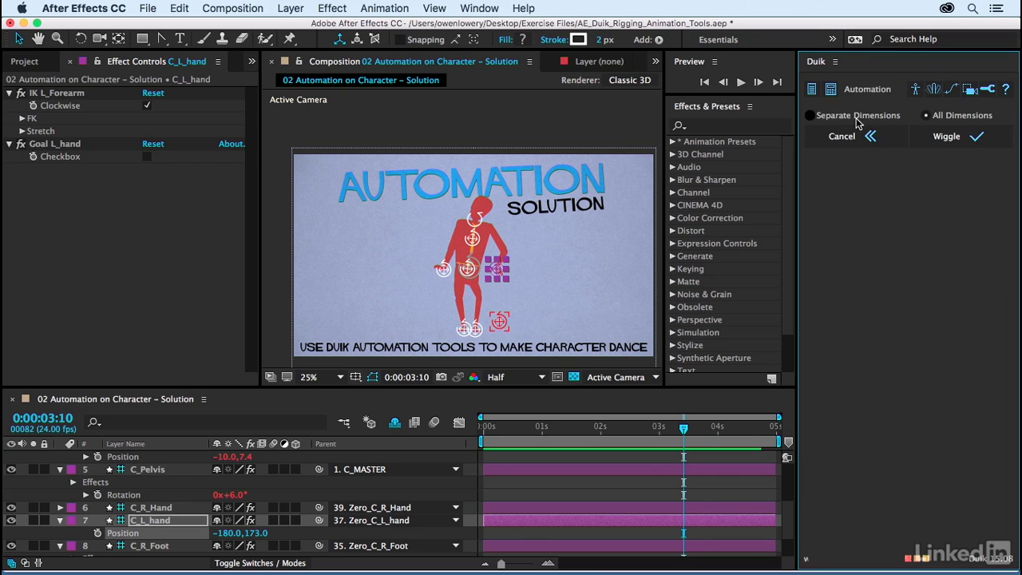
pyautogui.click(950, 137)
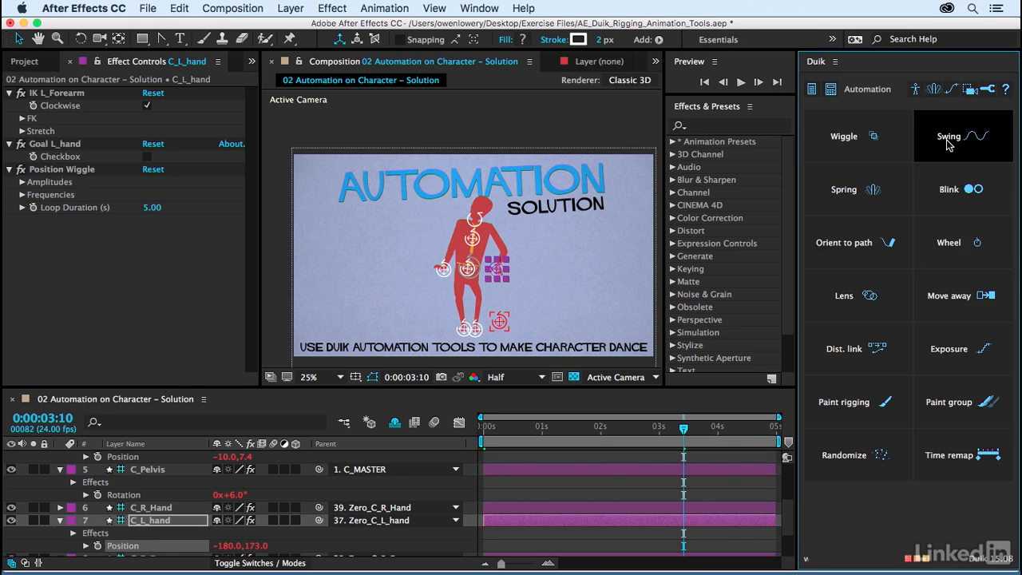
# - Turn off Clockwise for IK L_Forearm and raise the C_L_hand controller beside the head to about -80, -123
pyautogui.click(21, 195)
pyautogui.moveTo(498, 272); pyautogui.dragTo(525, 231)
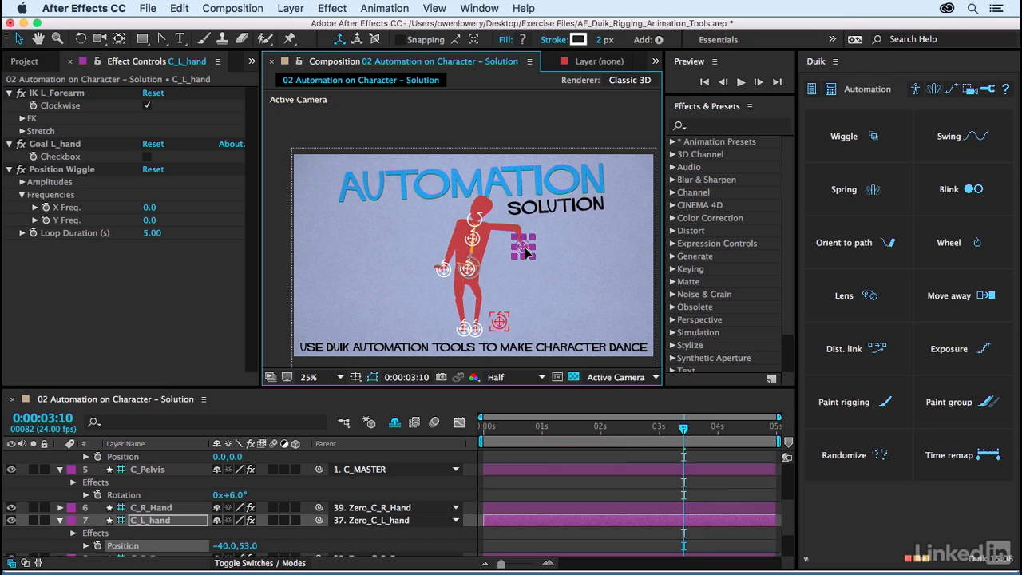
pyautogui.click(147, 109)
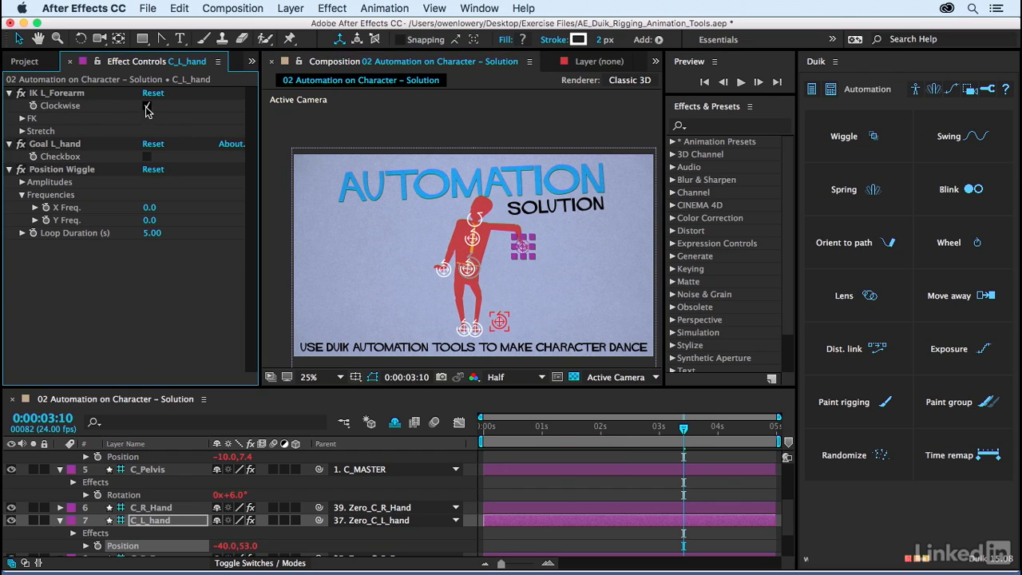
pyautogui.click(147, 107)
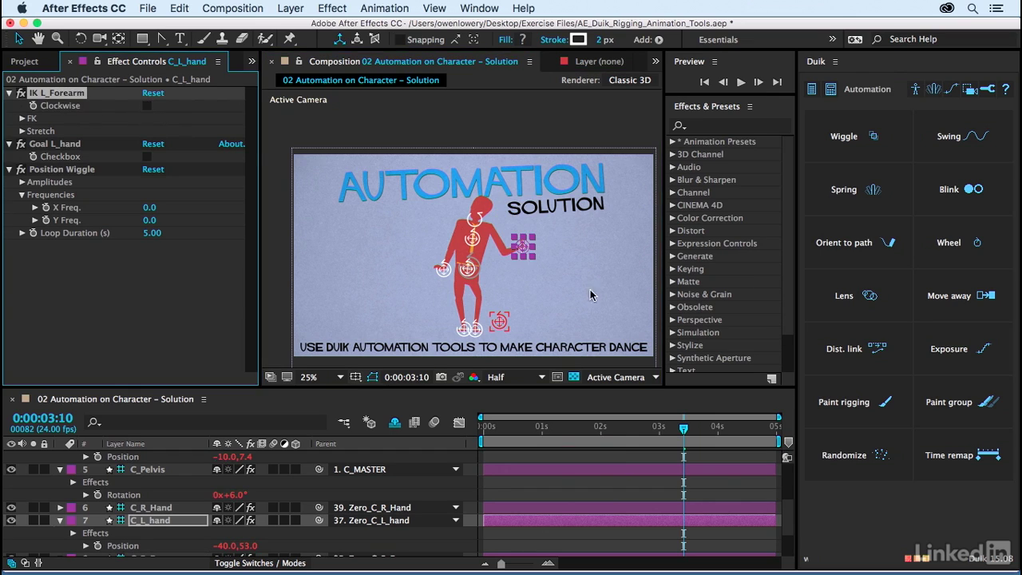
pyautogui.moveTo(524, 229); pyautogui.dragTo(517, 217)
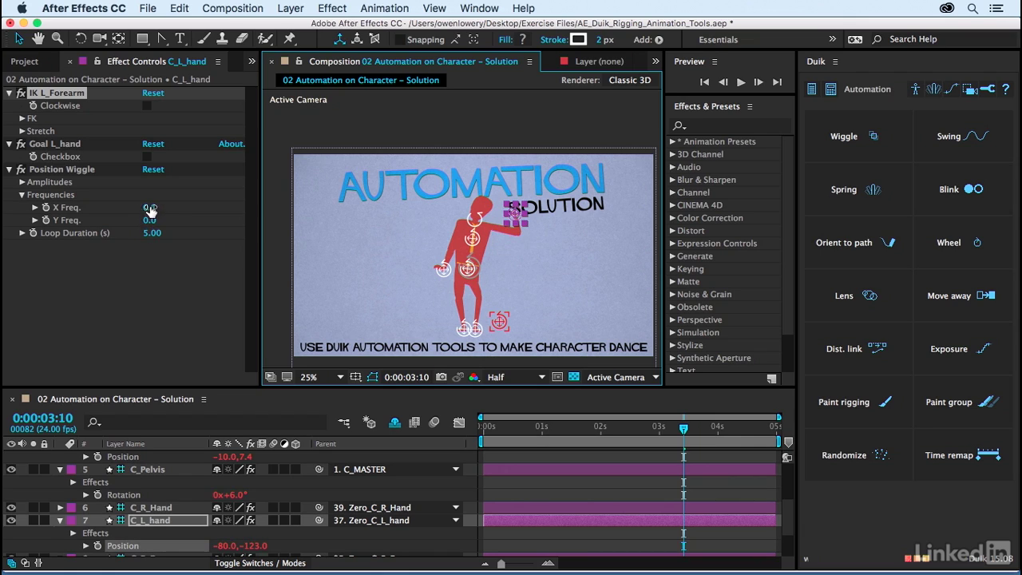
# - Set the C_L_hand Position Wiggle to a Y frequency of 2 and a Y amplitude of 10
pyautogui.click(34, 220)
pyautogui.moveTo(156, 221)
pyautogui.mouseDown()
pyautogui.moveTo(170, 220)
pyautogui.moveTo(156, 228)
pyautogui.mouseUp()
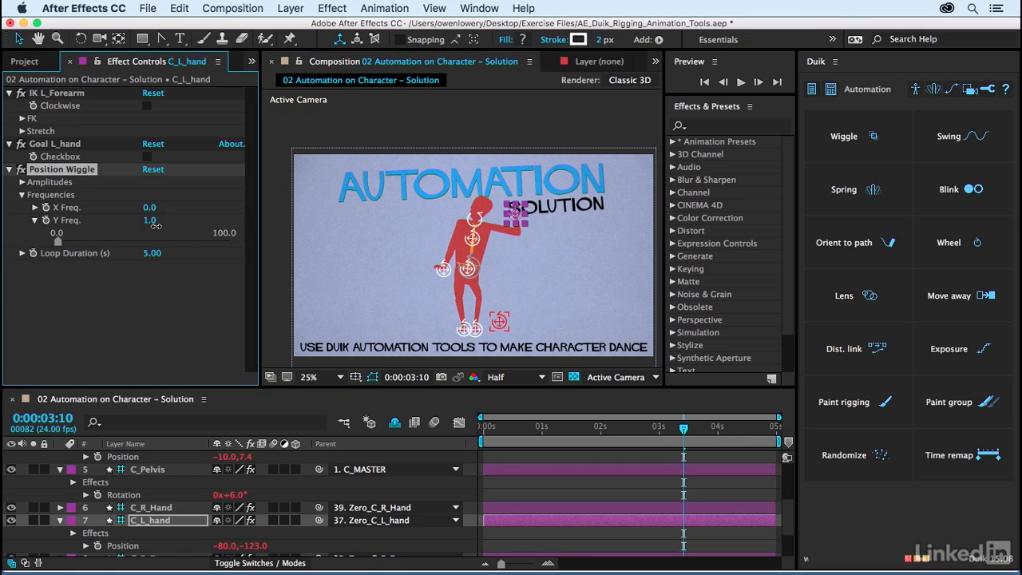
pyautogui.click(153, 220)
pyautogui.click(44, 332)
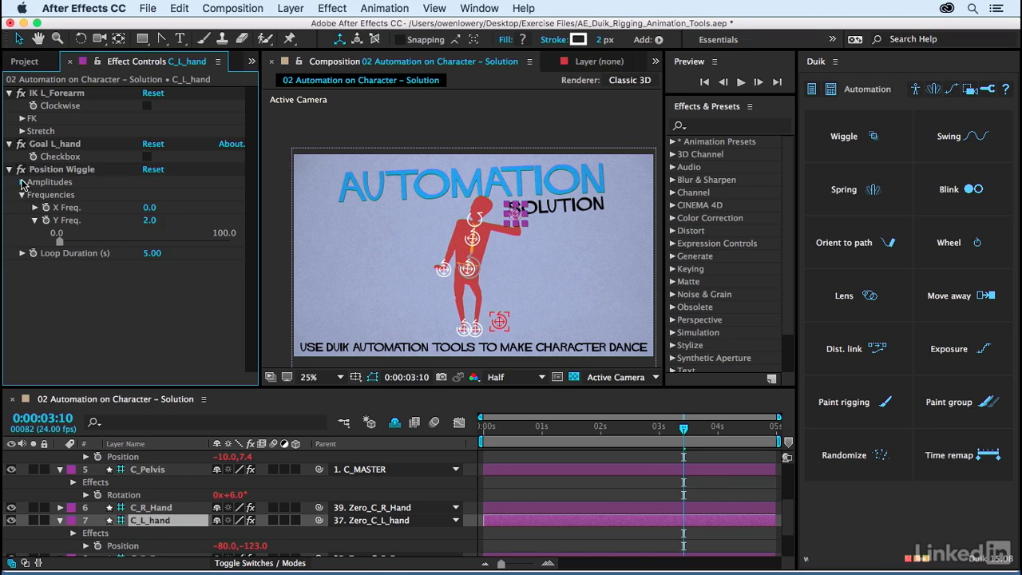
pyautogui.click(21, 182)
pyautogui.click(148, 207)
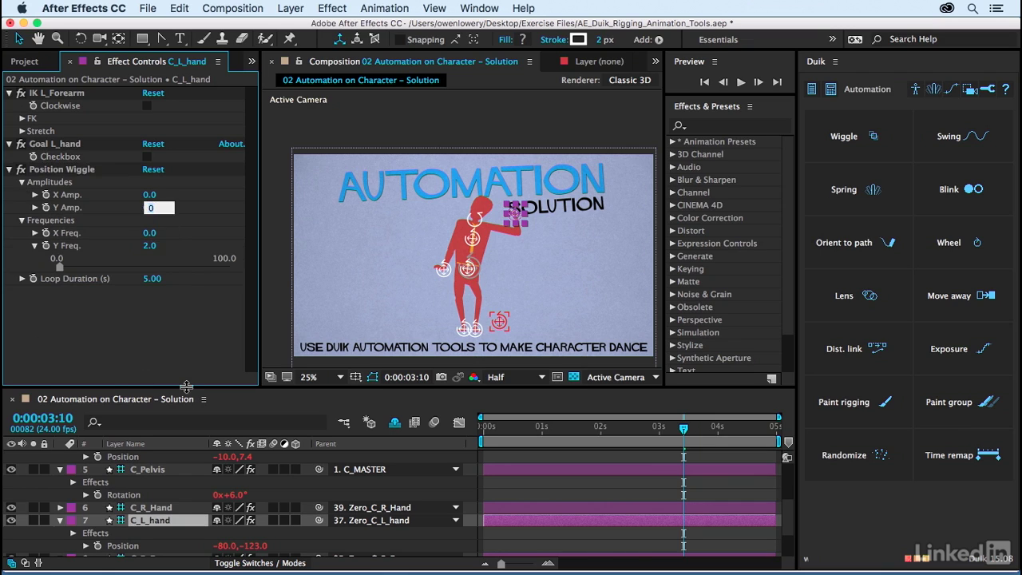
pyautogui.write('10')
# - Preview the raised hand's vertical wiggle with the upper body framed up close
pyautogui.click(551, 434)
pyautogui.press('.')
pyautogui.press('space')
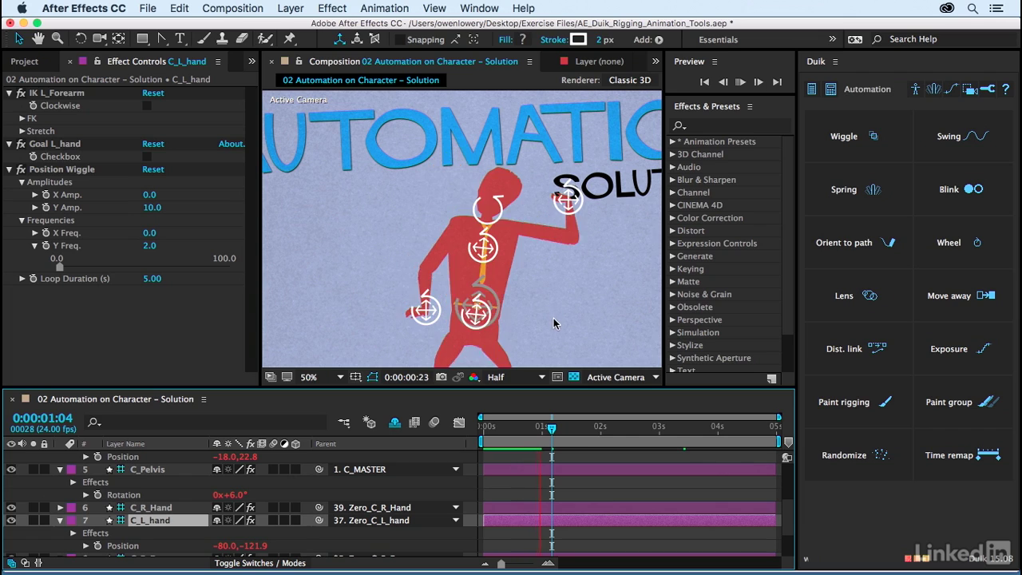
pyautogui.press('space')
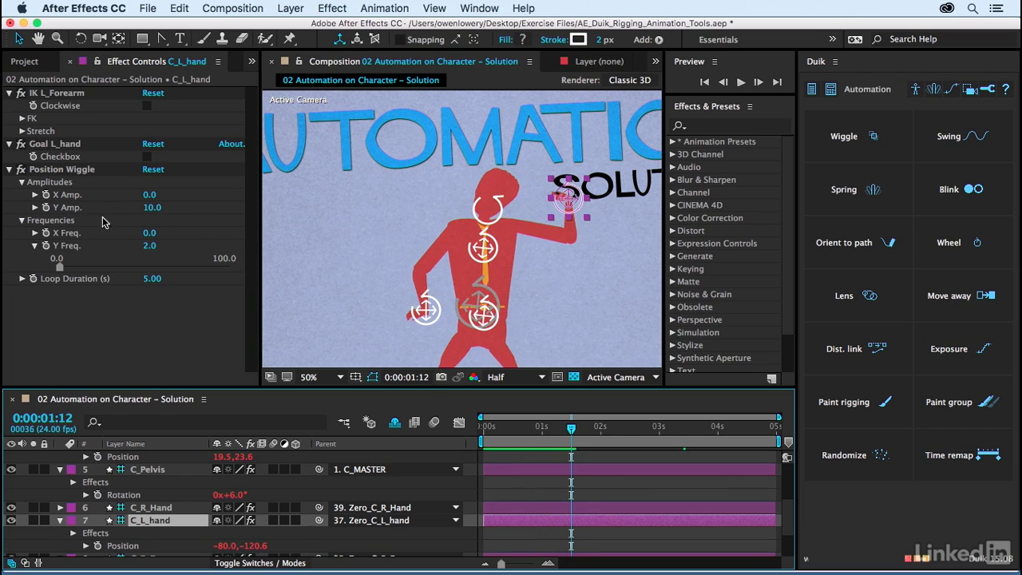
# - Set the C_L_hand Position Wiggle Y amplitude to 360 and raise the hand controller to about -80, -267
pyautogui.click(152, 208)
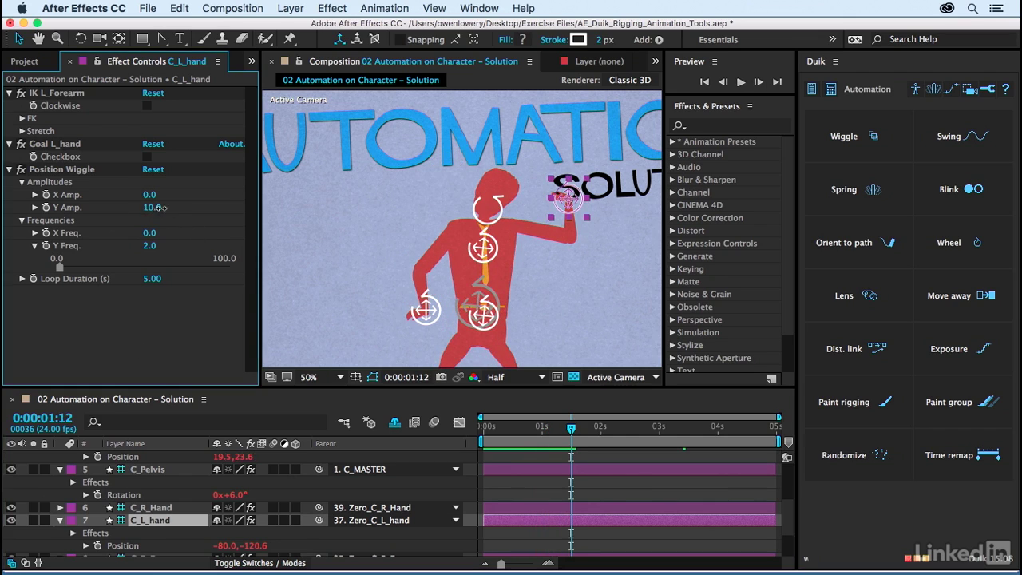
pyautogui.write('360')
pyautogui.press('Return')
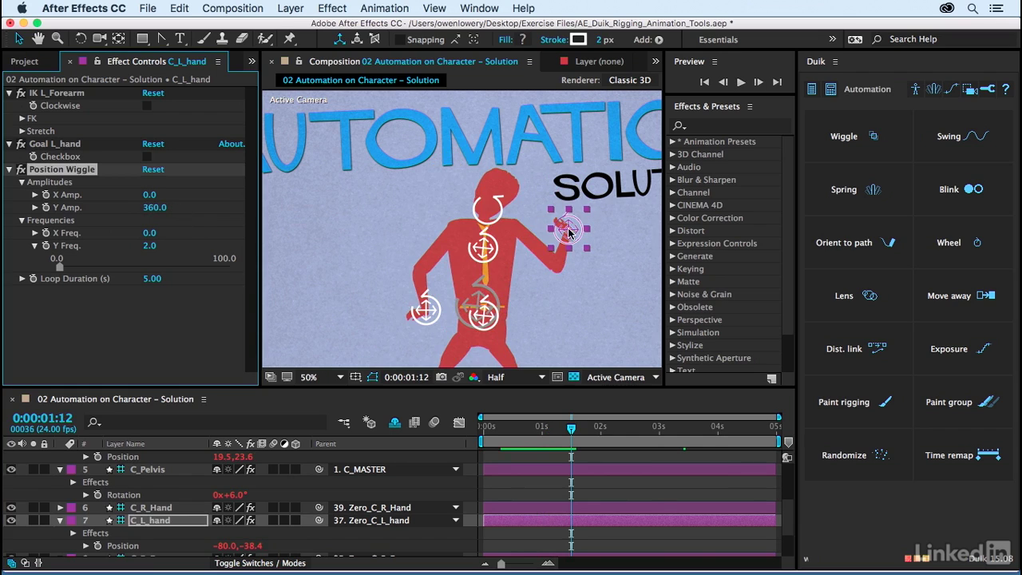
pyautogui.moveTo(569, 231); pyautogui.dragTo(571, 177)
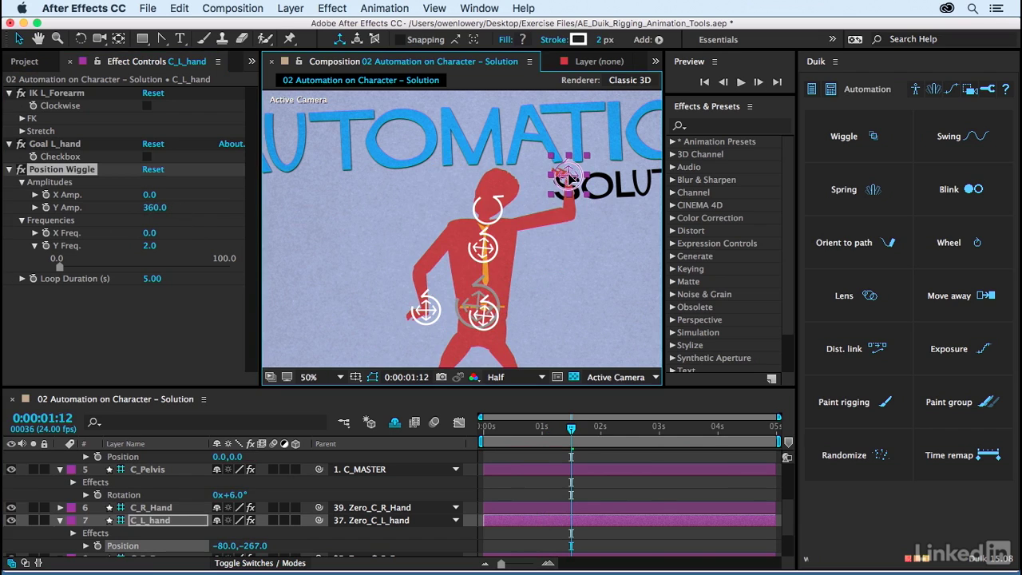
# - Preview the stronger hand wave, including with the whole composition in view
pyautogui.press('space')
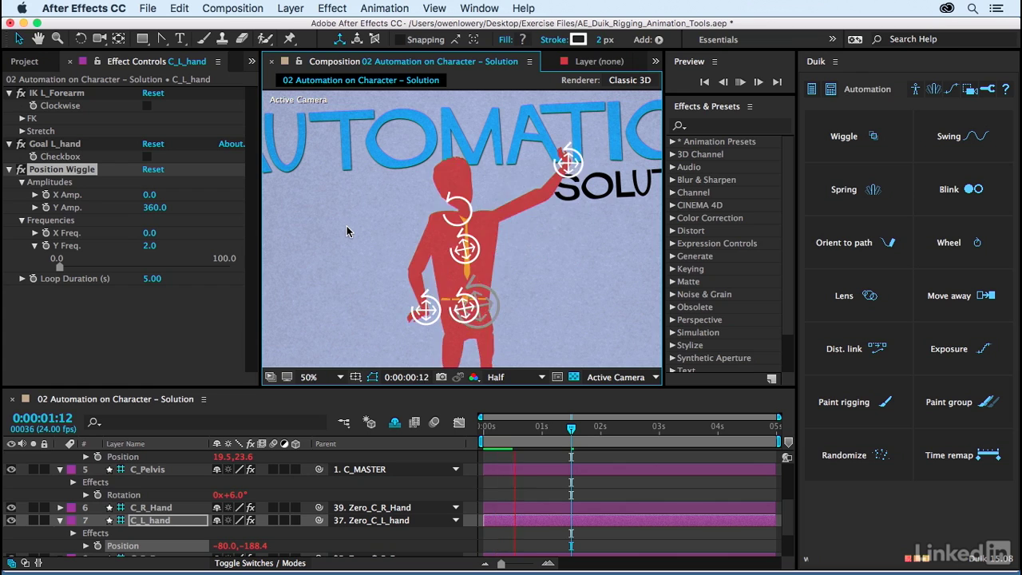
pyautogui.press(',')
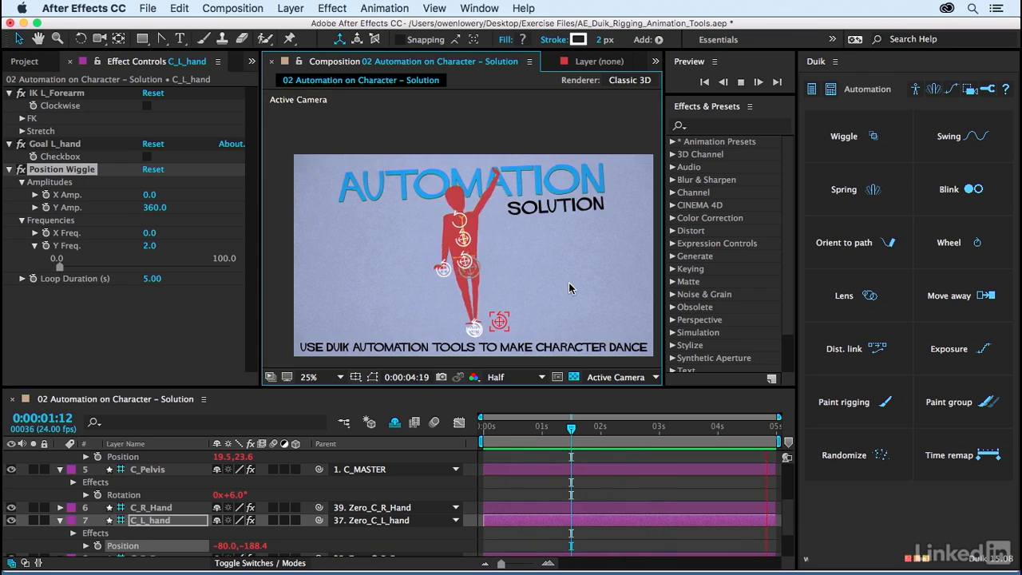
pyautogui.press('space')
# - Apply Duik's Wiggle to the Position of C_R_Hand across all dimensions, with amplitude 200 and frequency 6
pyautogui.click(445, 273)
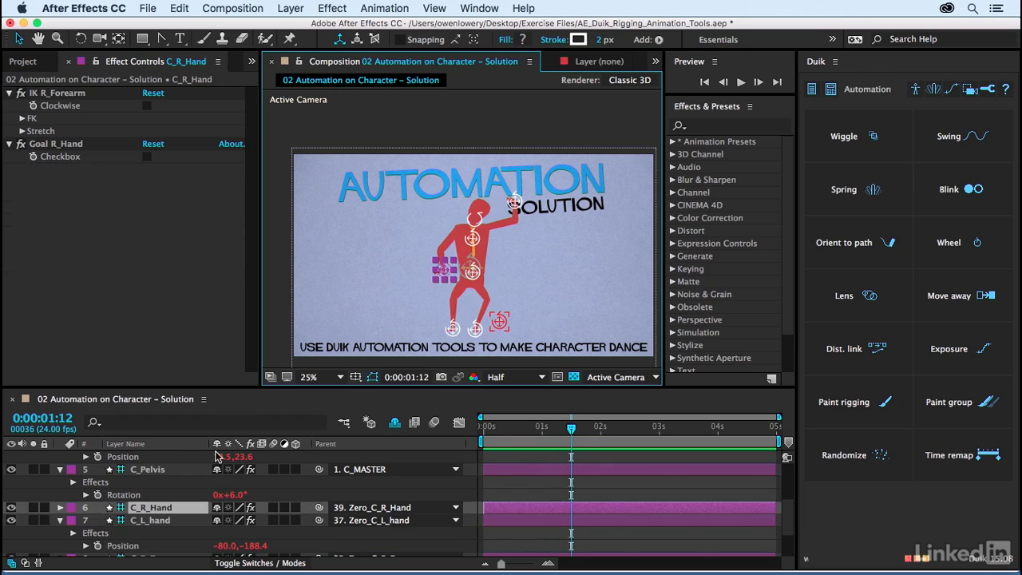
pyautogui.press('p')
pyautogui.click(123, 522)
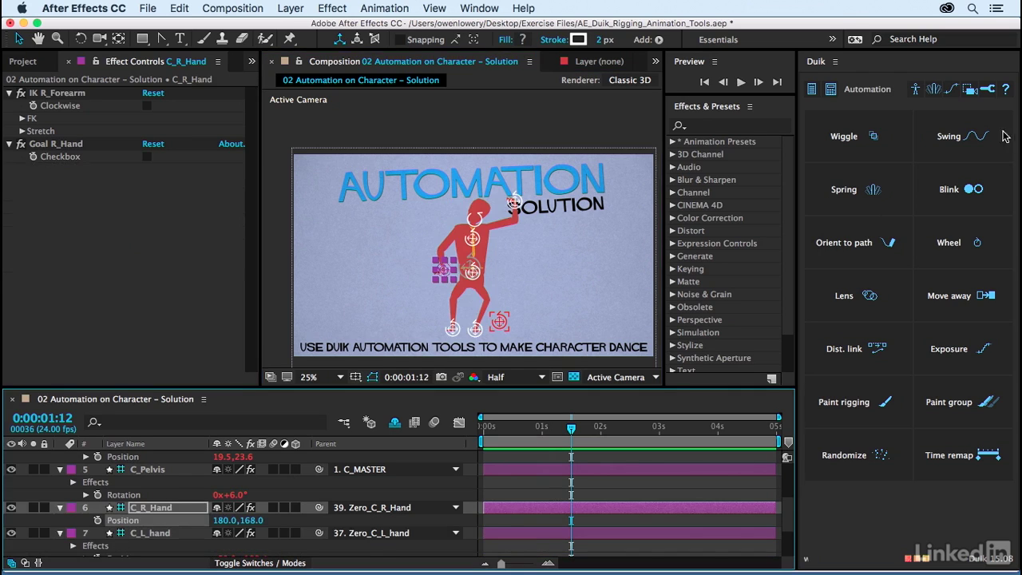
pyautogui.click(835, 136)
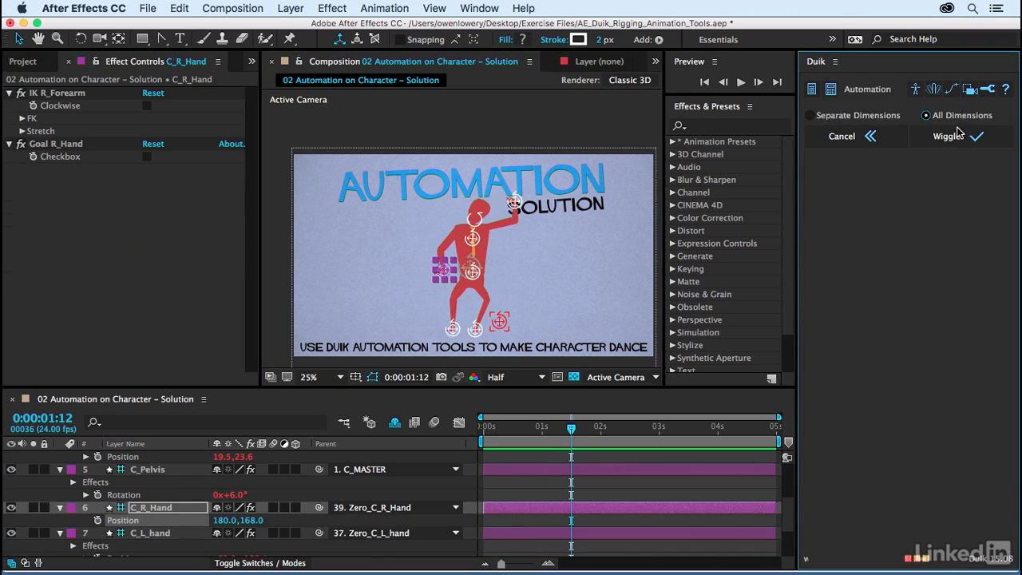
pyautogui.click(948, 136)
pyautogui.moveTo(148, 196); pyautogui.dragTo(171, 190)
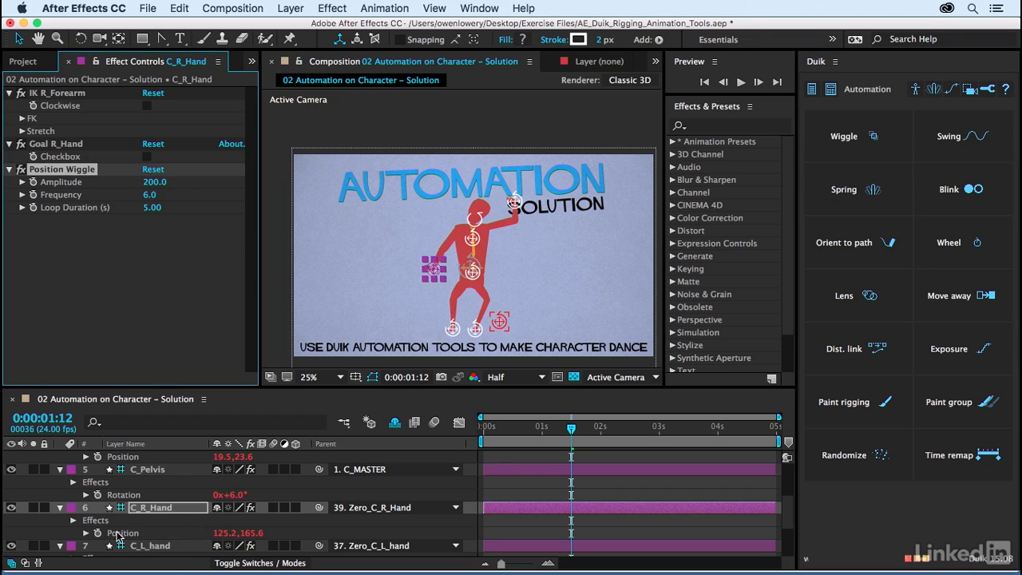
# - Apply Duik's Wiggle to the Rotation of C_R_Hand and move that hand controller slightly up and away from the body
pyautogui.click(162, 510)
pyautogui.press('r')
pyautogui.click(124, 521)
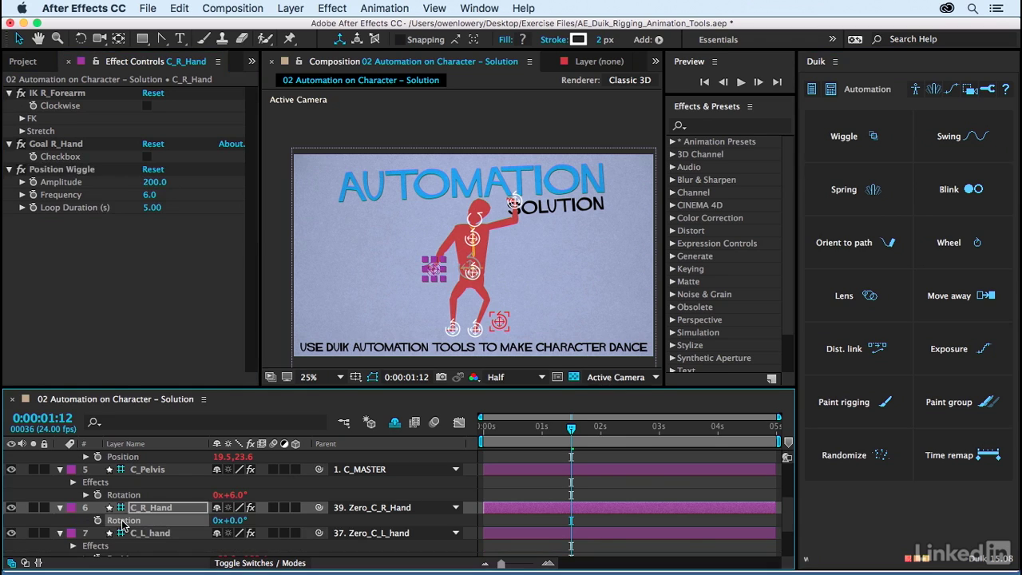
pyautogui.click(844, 136)
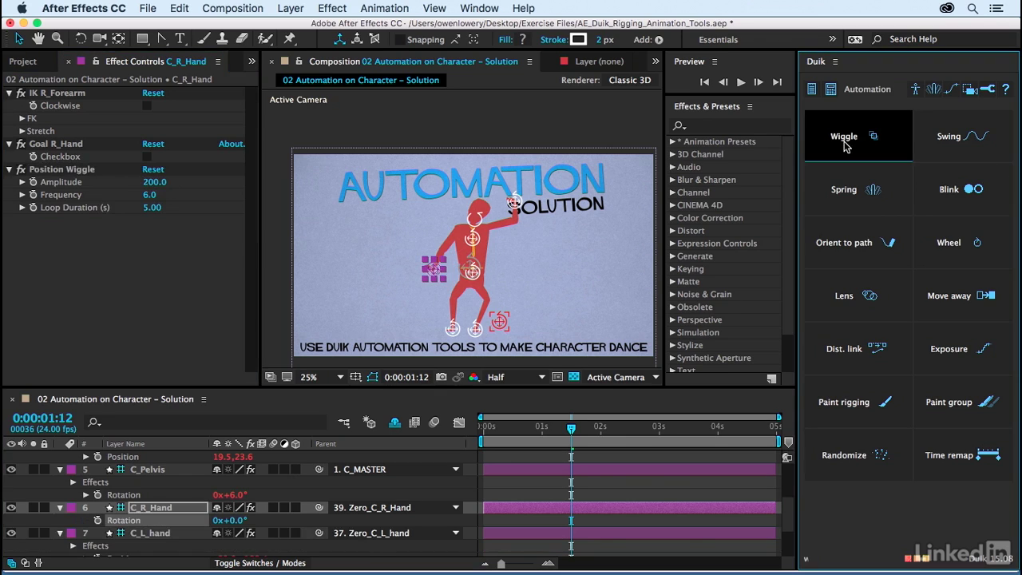
pyautogui.moveTo(437, 273); pyautogui.dragTo(418, 261)
# - Set the C_R_Hand Rotation Wiggle to an amplitude of 20 and a frequency of 10
pyautogui.click(155, 238)
pyautogui.write('20')
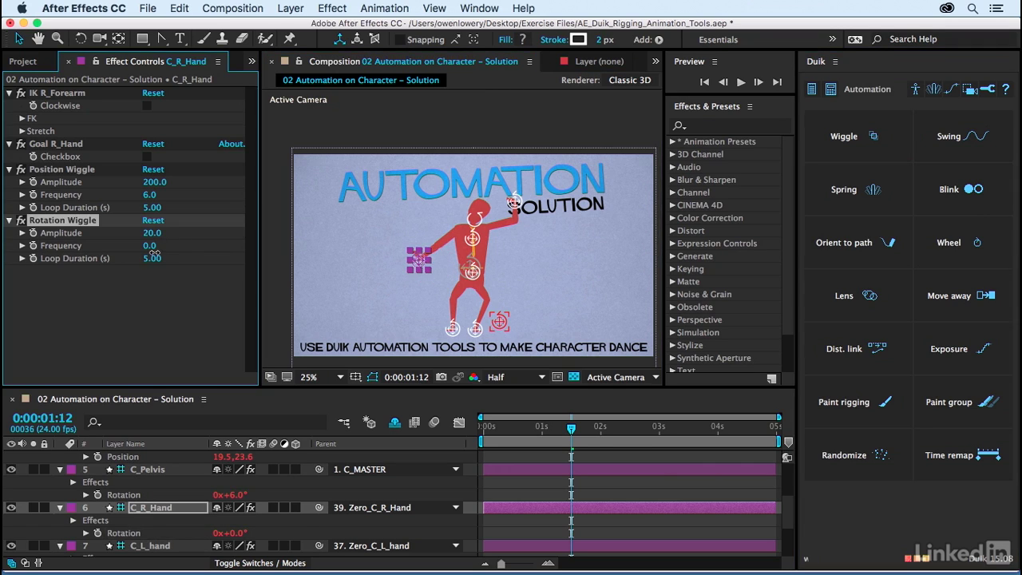
pyautogui.press('Return')
pyautogui.click(155, 245)
pyautogui.write('10')
pyautogui.press('Return')
# - Preview the dance from the first frame and set the C_R_Hand Position Wiggle frequency to 2
pyautogui.moveTo(533, 429); pyautogui.dragTo(480, 429)
pyautogui.press('space')
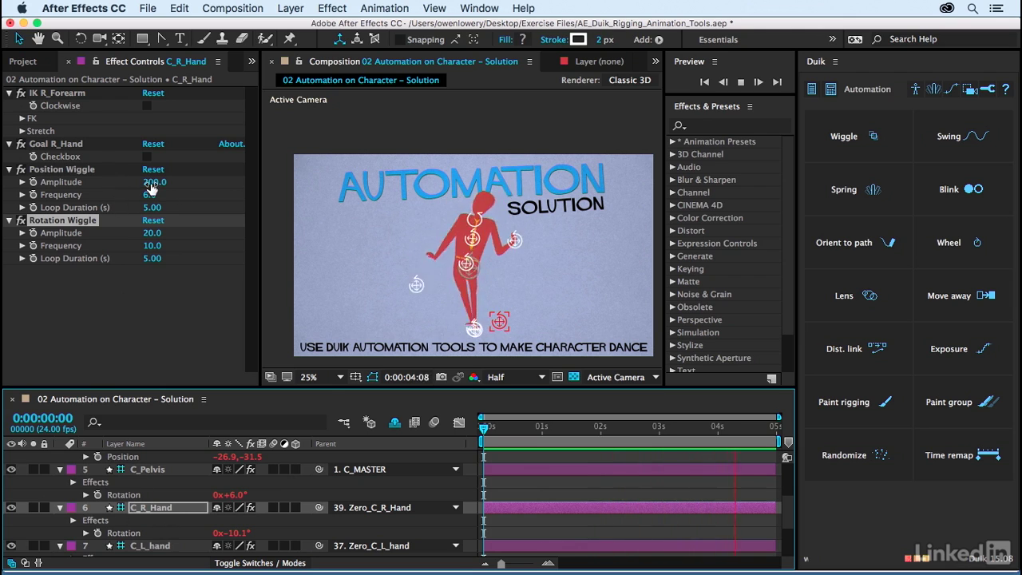
pyautogui.click(146, 197)
pyautogui.moveTo(144, 198); pyautogui.dragTo(145, 198)
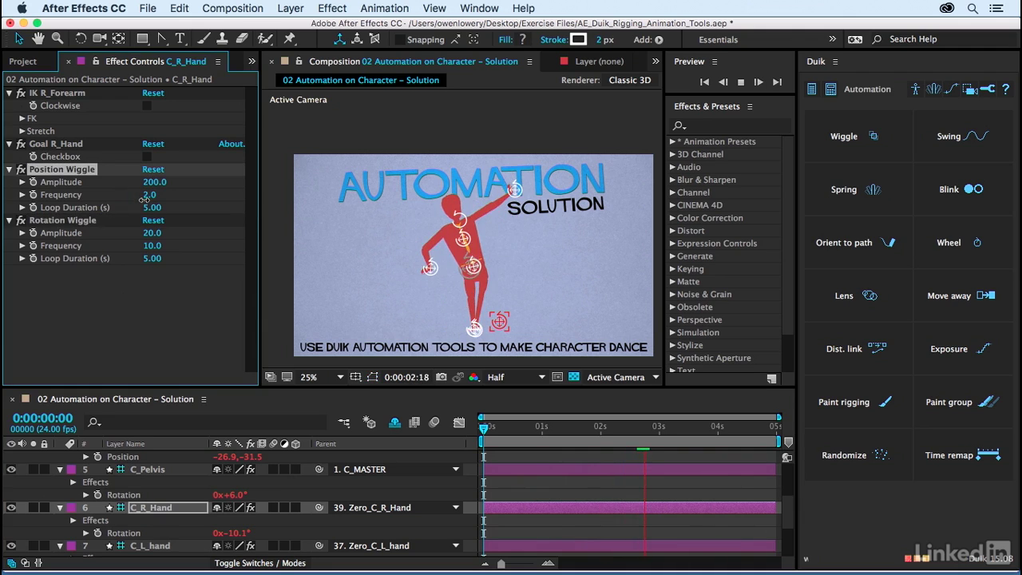
pyautogui.click(124, 306)
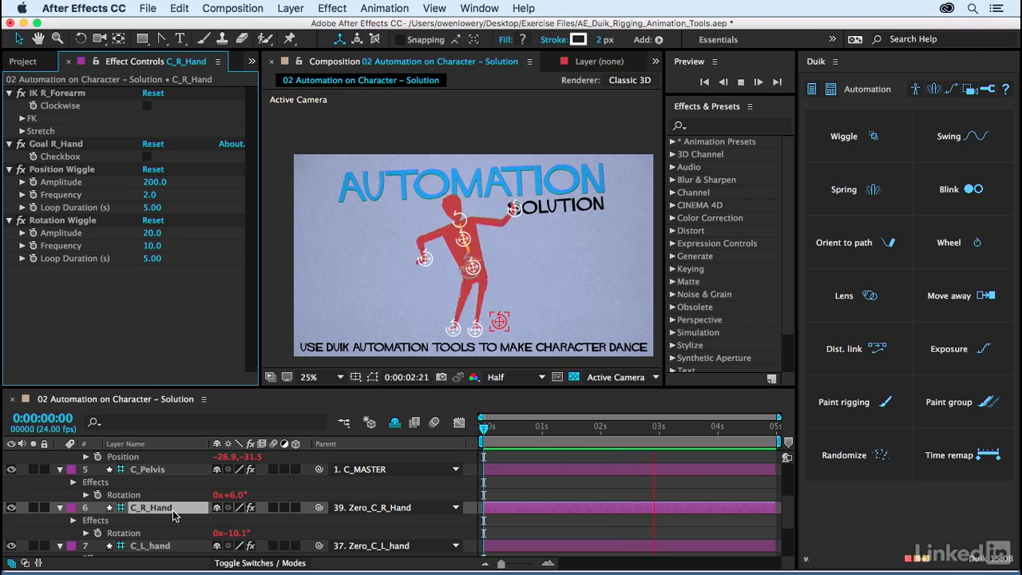
# - Select all layers and collapse their expanded properties in the timeline
pyautogui.press('super+a')
pyautogui.click(61, 508)
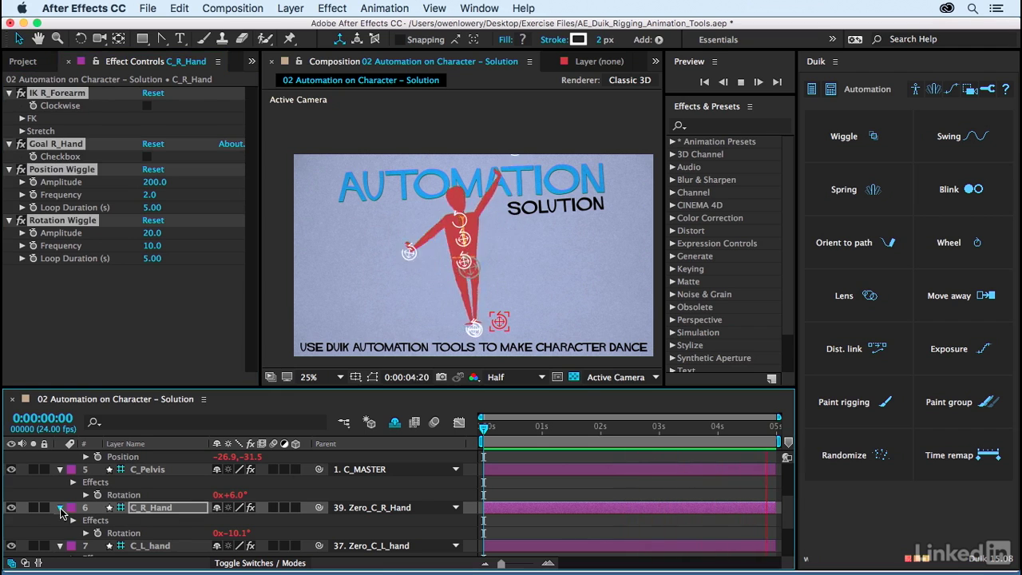
pyautogui.keyDown('shift'); pyautogui.click(130, 517); pyautogui.keyUp('shift')
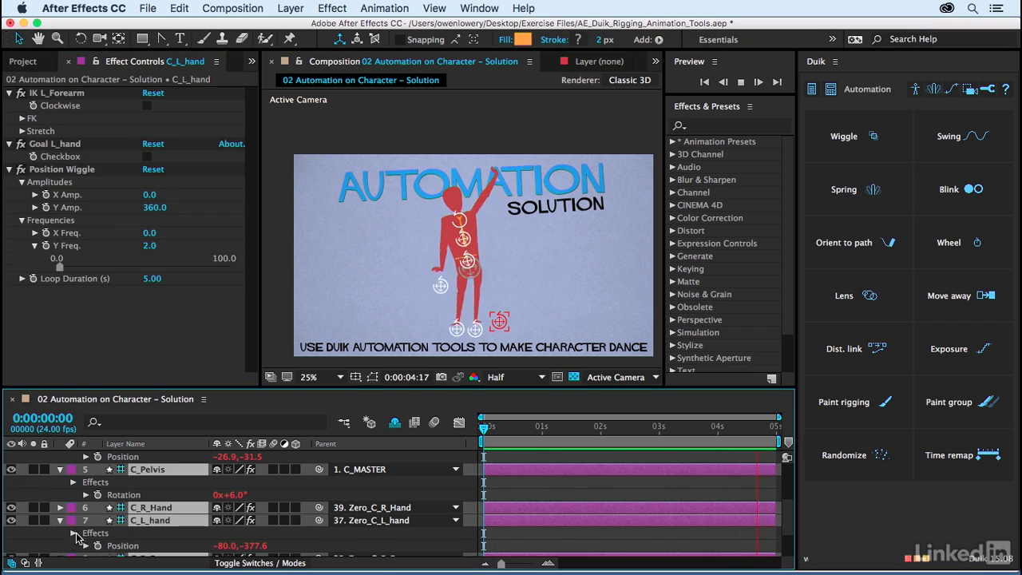
pyautogui.click(60, 521)
pyautogui.scroll(2, 134, 492)
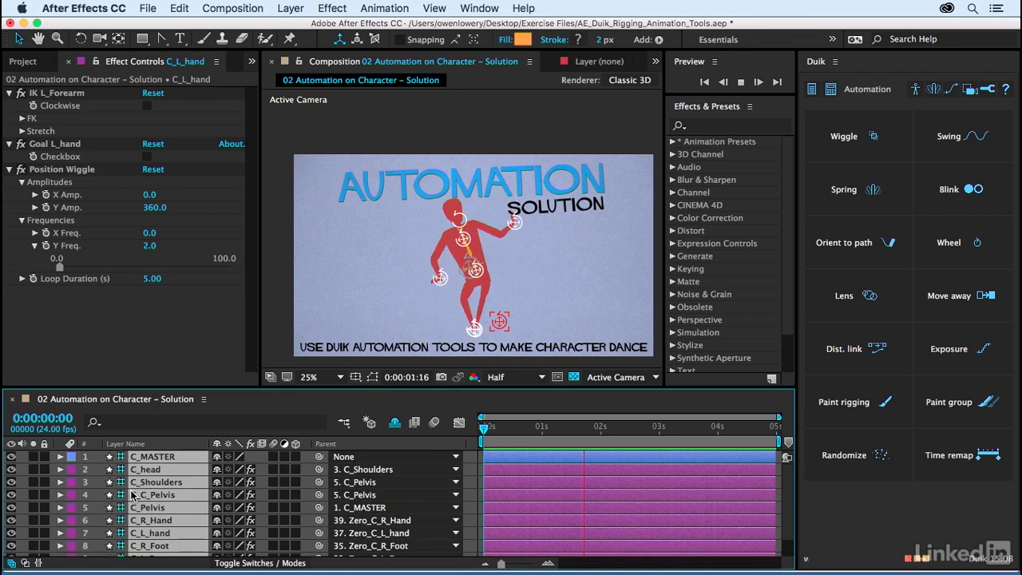
# - Limit the selection to the controller layers by excluding the Tie layer, and hide the controllers
pyautogui.scroll(-2, 89, 502)
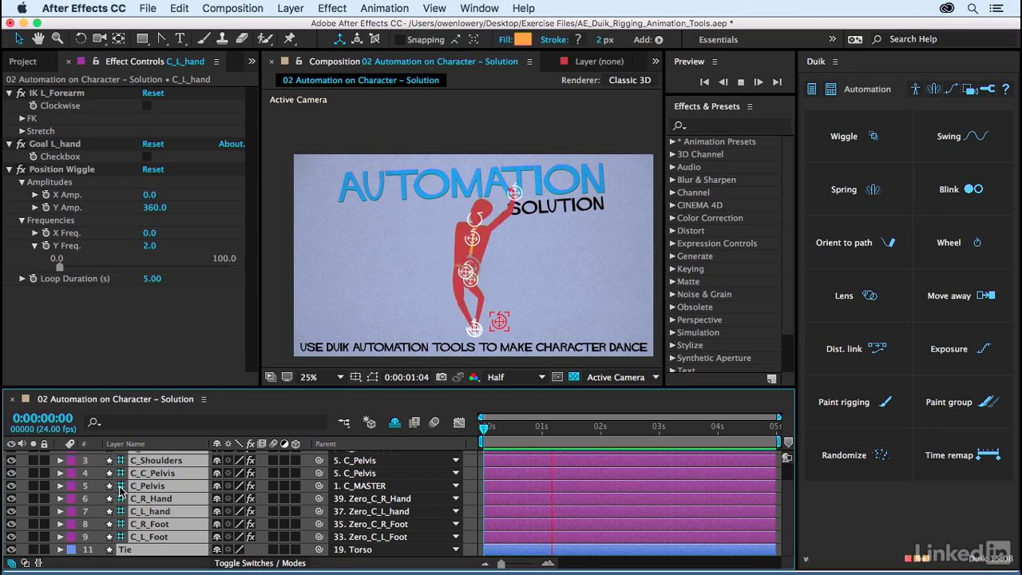
pyautogui.keyDown('super'); pyautogui.click(137, 551); pyautogui.keyUp('super')
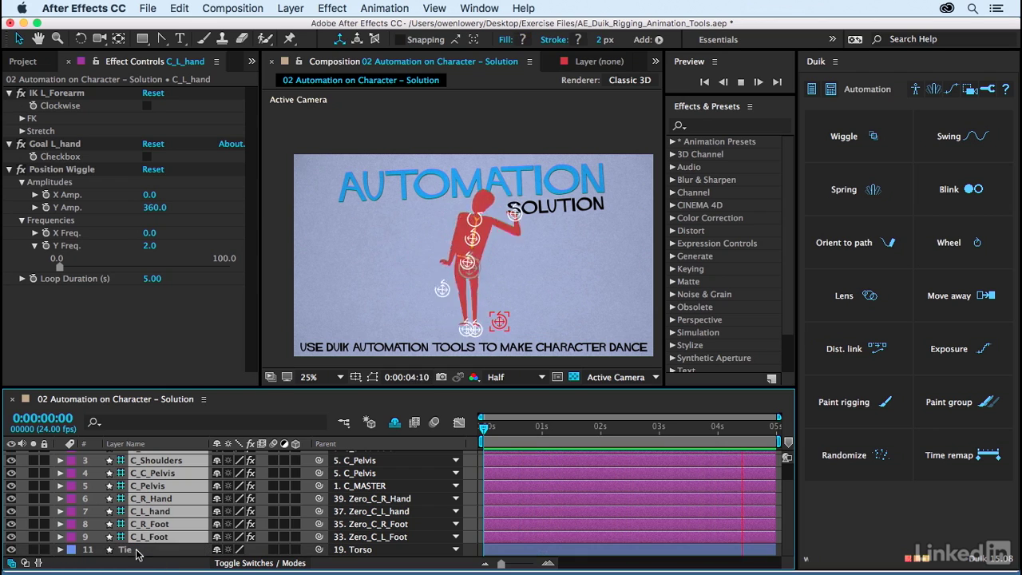
pyautogui.click(12, 541)
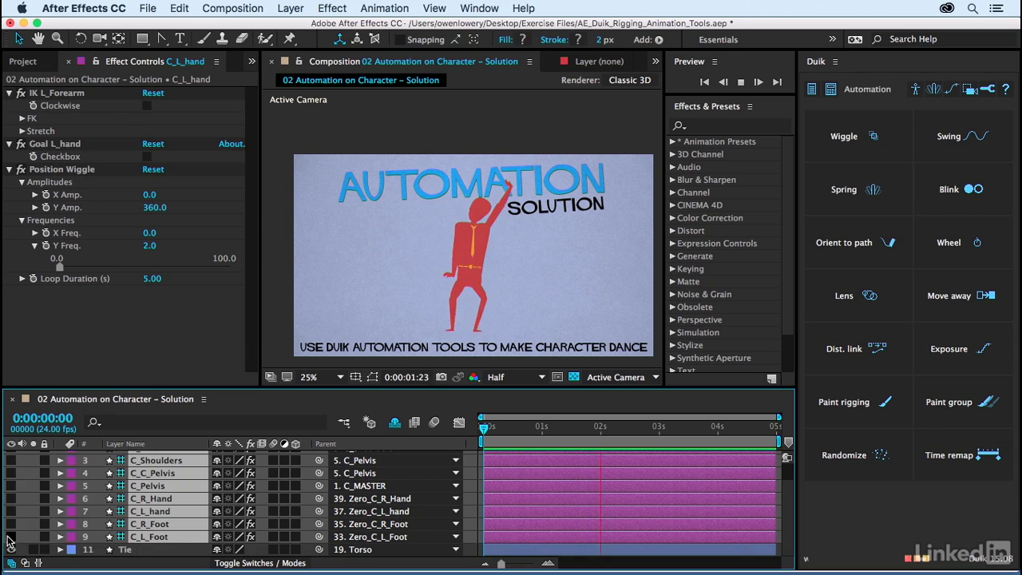